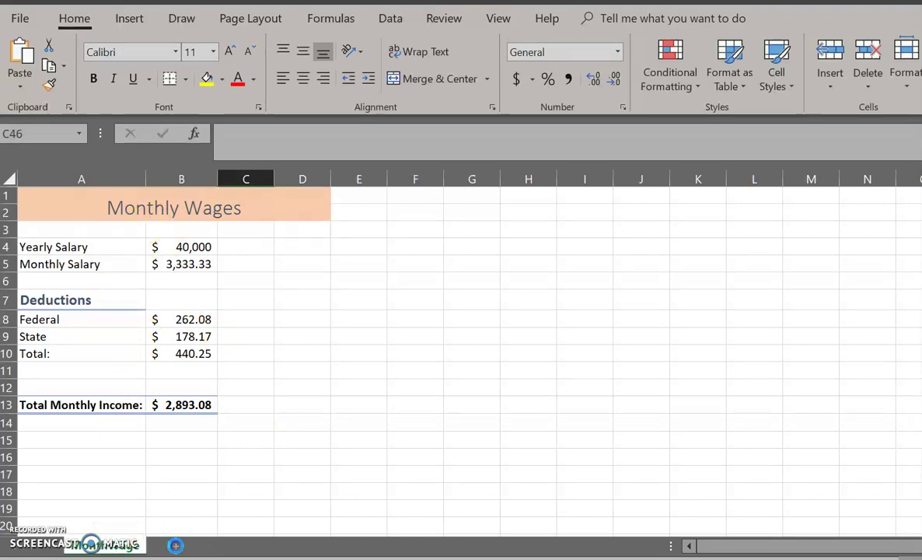
Add a new worksheet after MonthWage and rename it Housing.
left_click(175, 545)
right_click(169, 545)
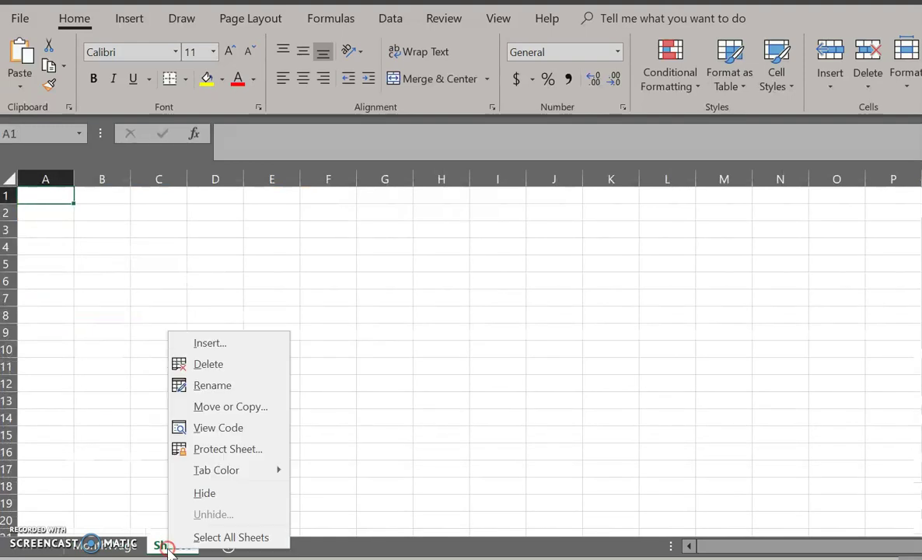
left_click(213, 385)
type("Housi")
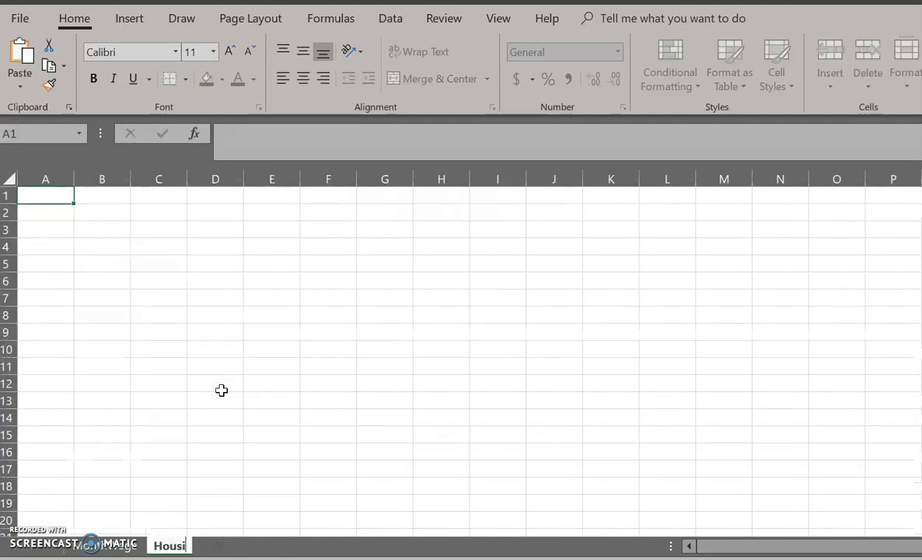
type("ng")
left_click(109, 435)
Enter the heading Housing in cell A1 and merge and center it across A1:G2.
left_click(62, 202)
left_click(60, 197)
type("Ho")
key("Return")
left_click_drag(54, 195, 405, 212)
left_click(438, 80)
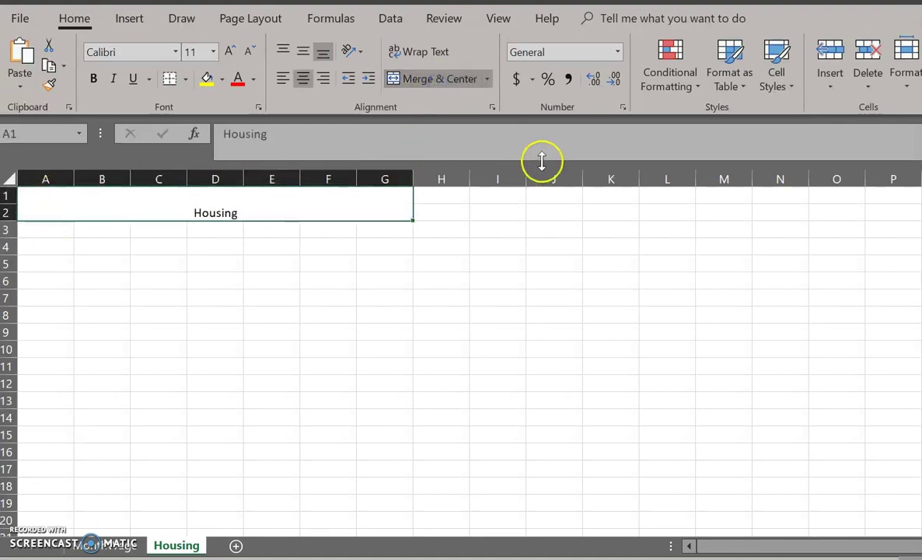
Apply the 40% - Accent1 cell style and the Title style to the merged Housing heading.
left_click(773, 65)
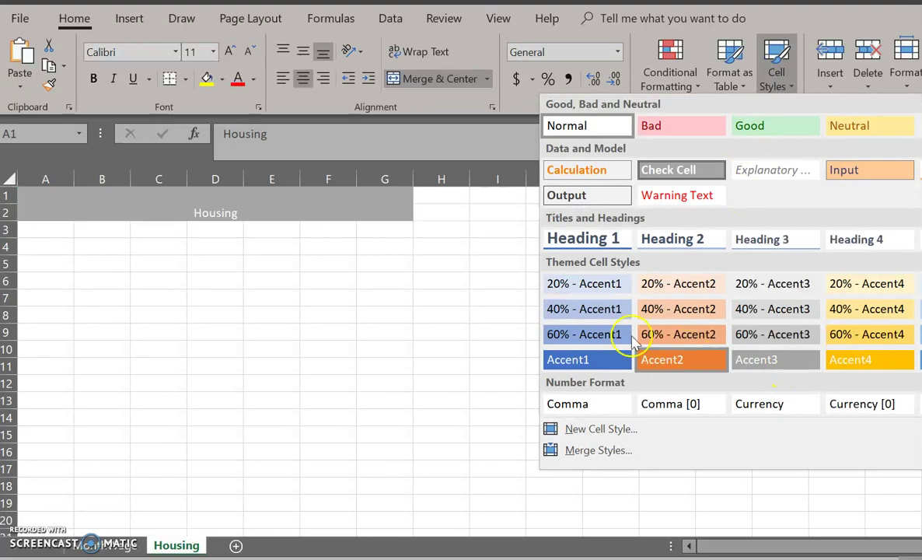
left_click(596, 308)
left_click(763, 93)
left_click(917, 239)
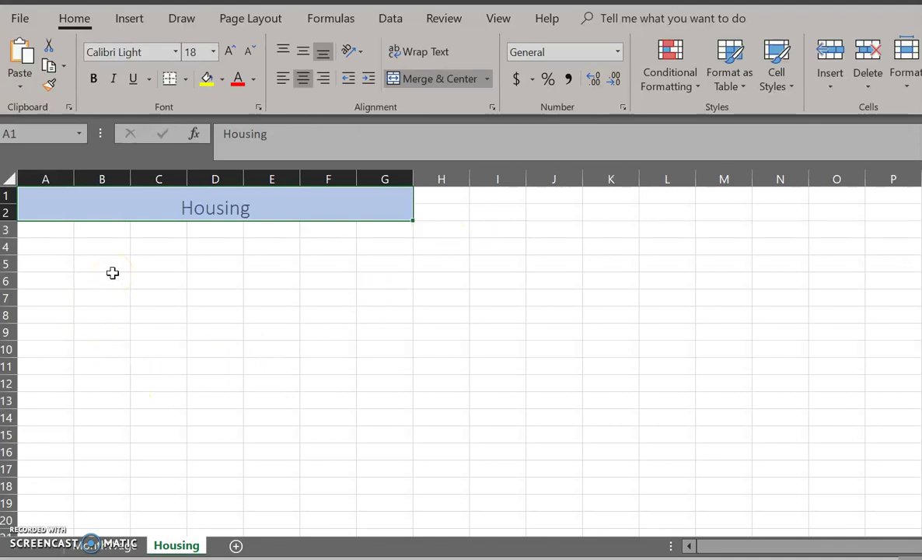
Fill cells B4:C4 with the standard orange color.
left_click_drag(118, 251, 156, 249)
left_click(766, 81)
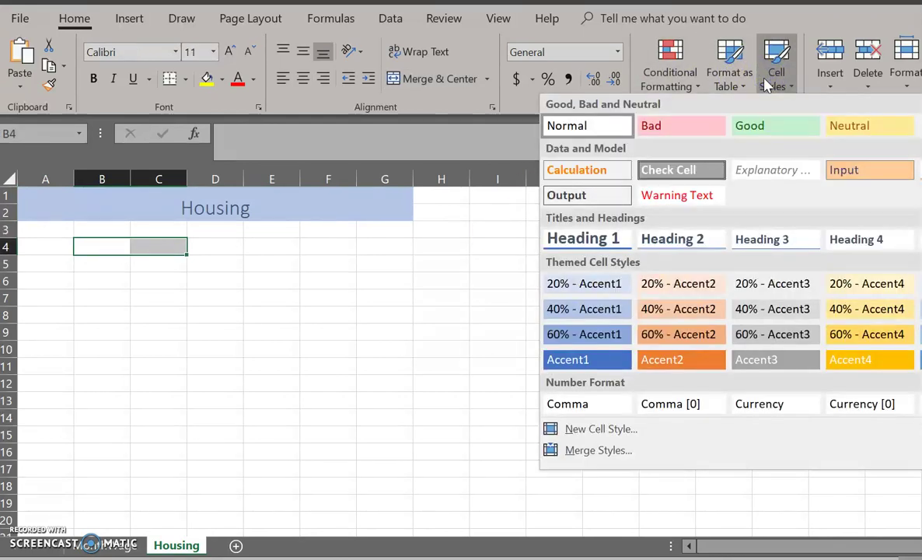
left_click(772, 59)
left_click(222, 79)
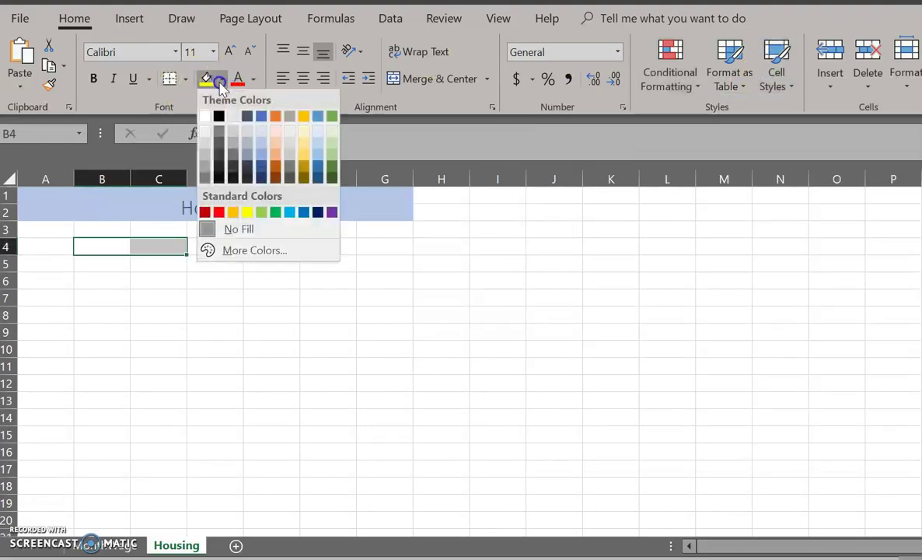
left_click(234, 211)
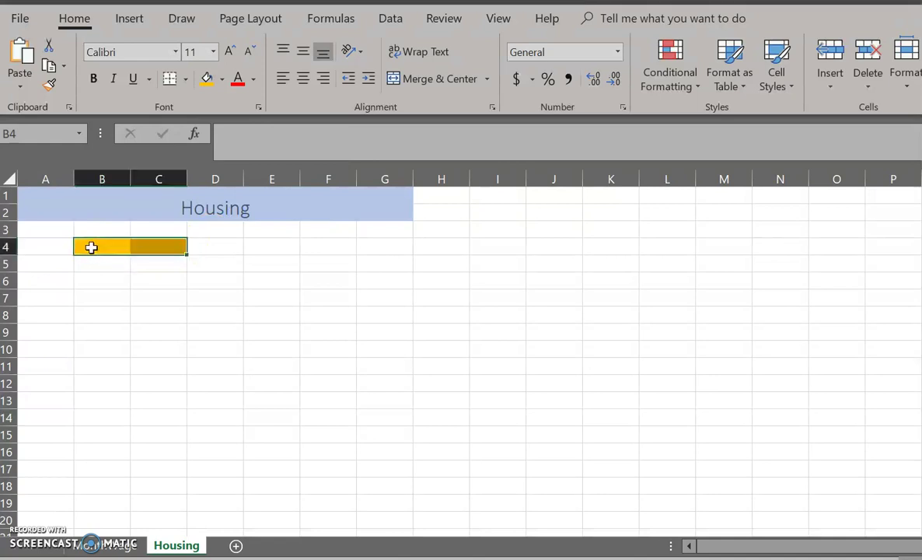
Apply All Borders to the orange cells B4:C4.
left_click(85, 247)
left_click_drag(84, 247, 166, 245)
right_click(164, 247)
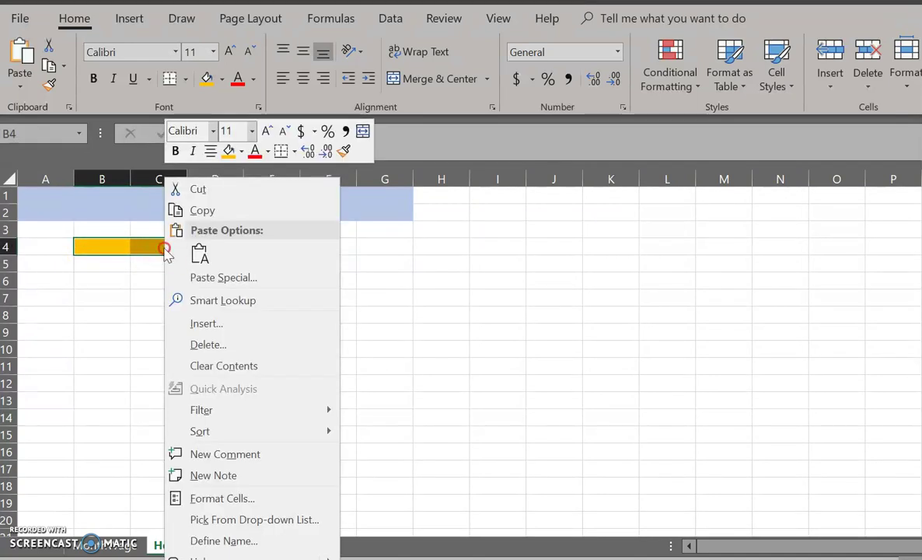
left_click(294, 152)
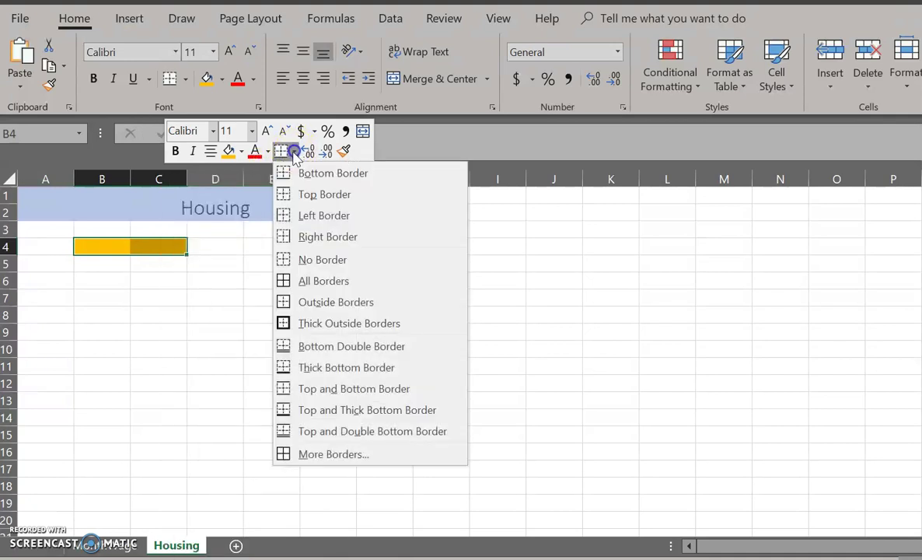
left_click(354, 280)
left_click(260, 249)
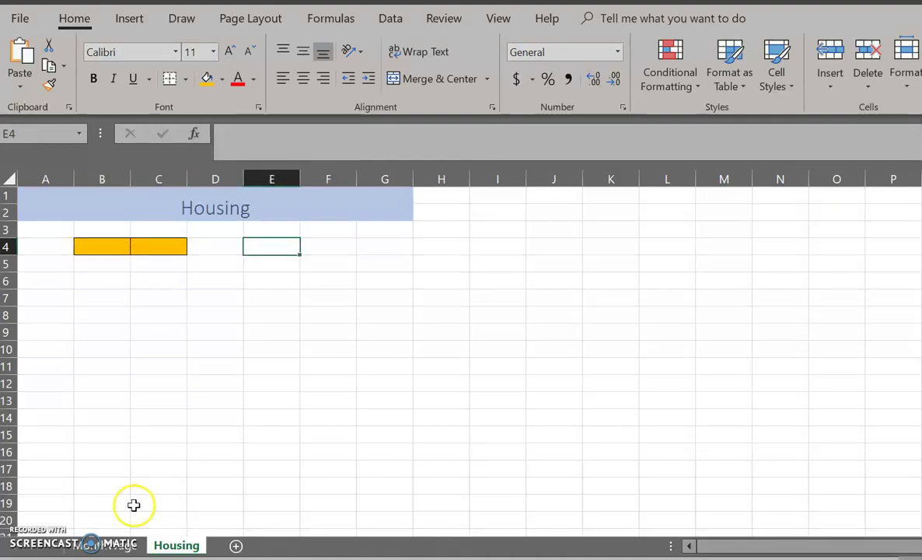
Enter the label Monthly Wage in cell A6 and autofit column A to its contents.
left_click(37, 279)
type("Monthly Wage")
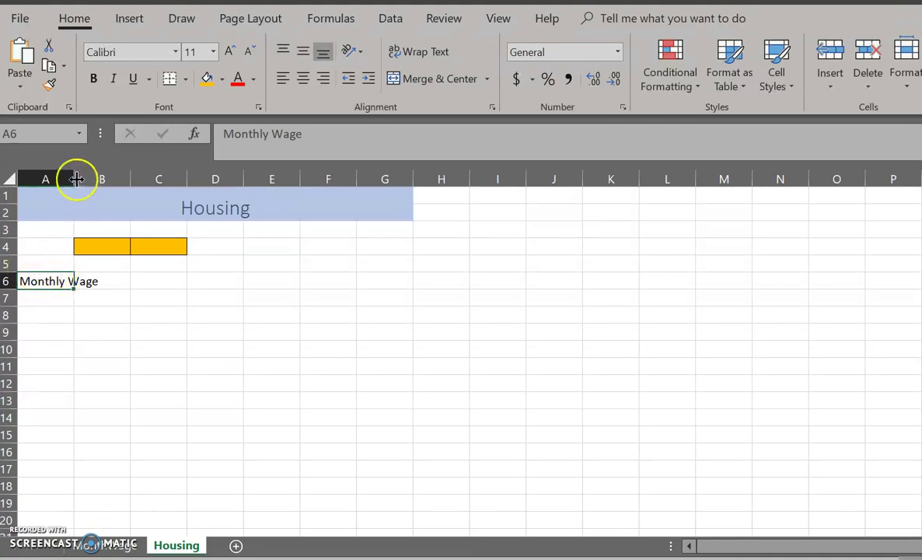
double_click(74, 179)
Link cell B6 to the total monthly income on the other sheet with the formula =MonthWage!B13.
left_click(132, 282)
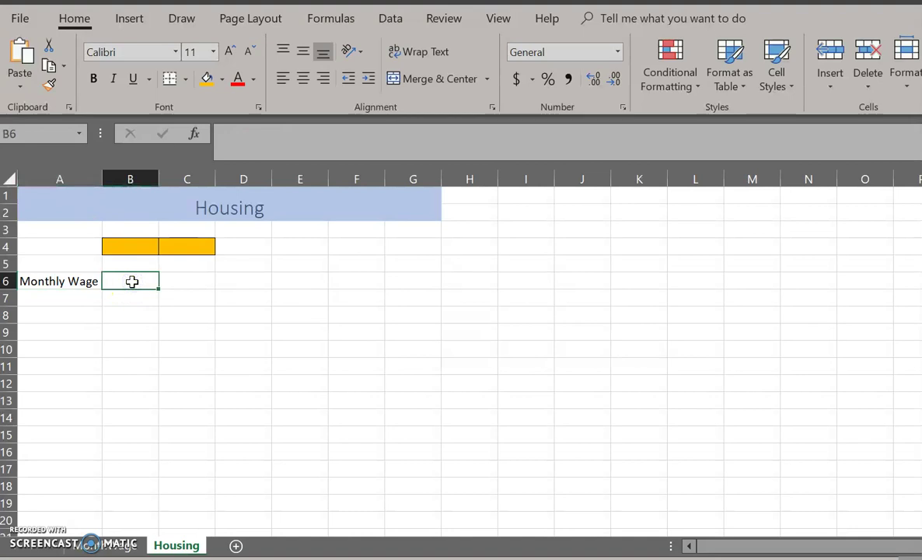
type("=")
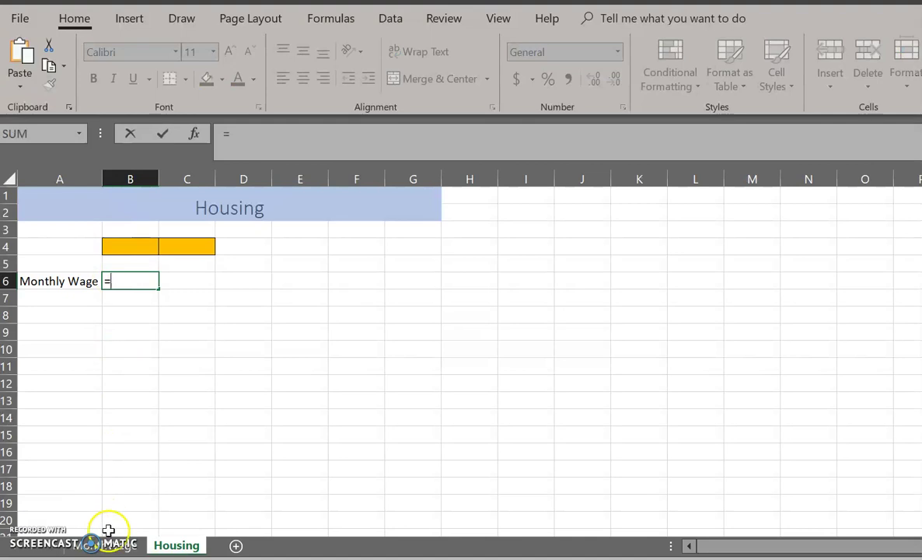
left_click(118, 546)
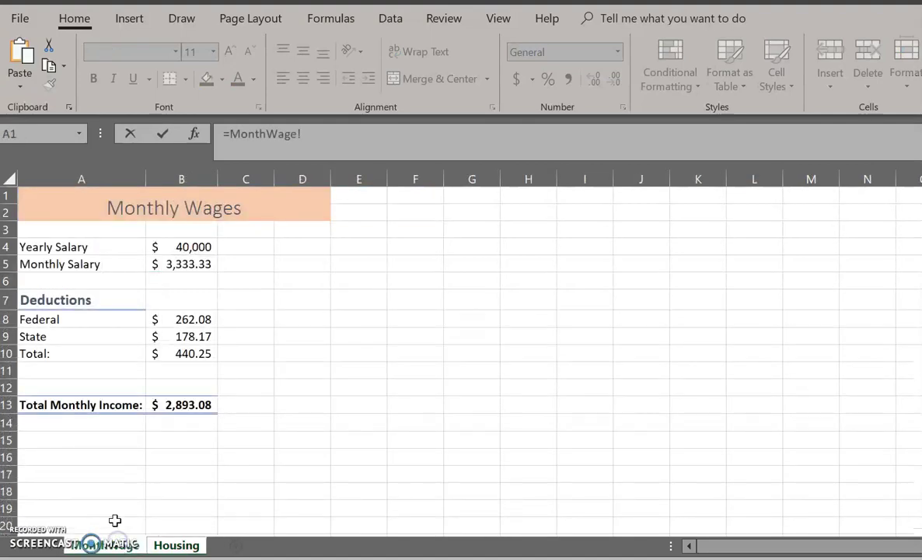
left_click(176, 405)
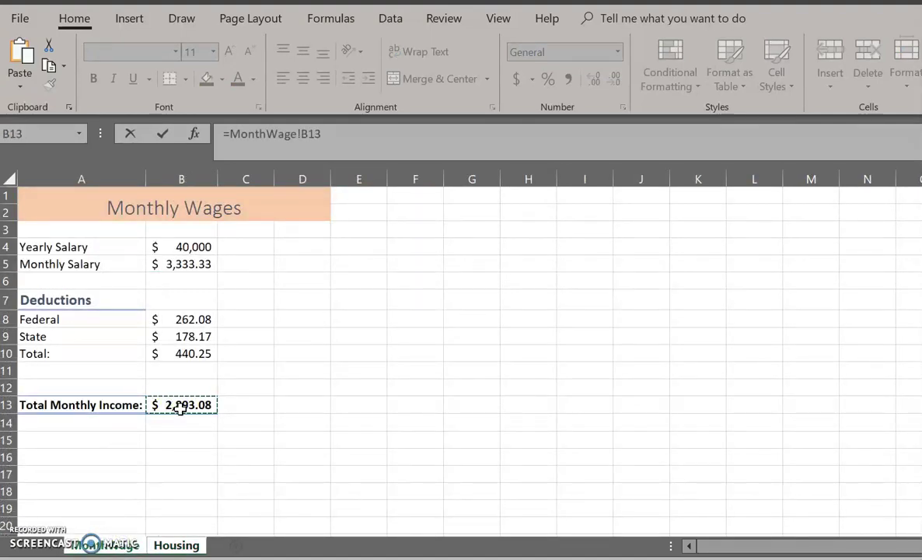
key("Return")
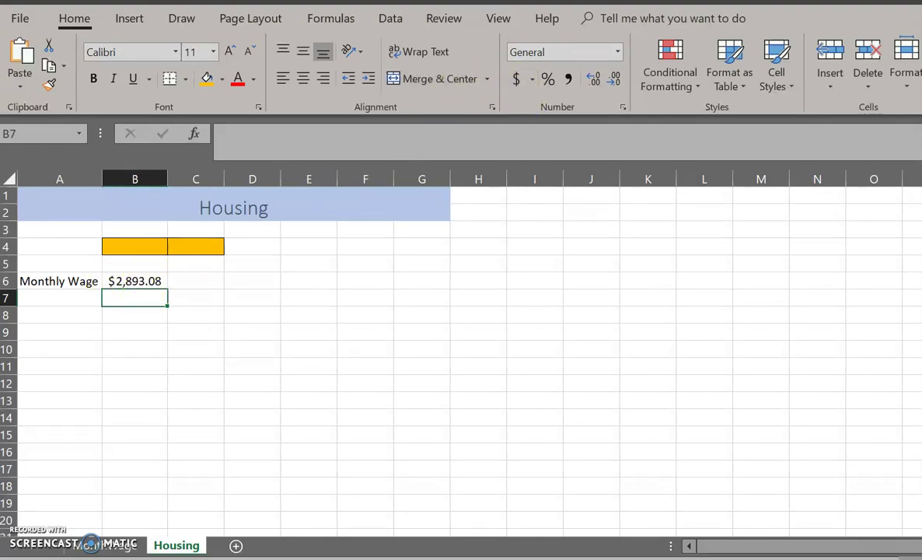
Enter the label Starting with: in cell A7 and the amount 1000 in B7.
left_click(60, 297)
type("Starting with:")
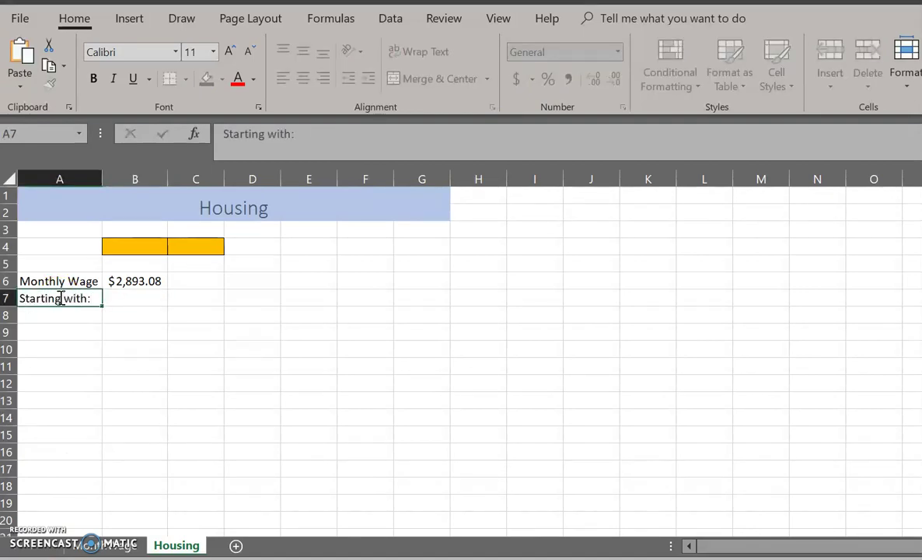
key("Tab")
type("1000")
key("Return")
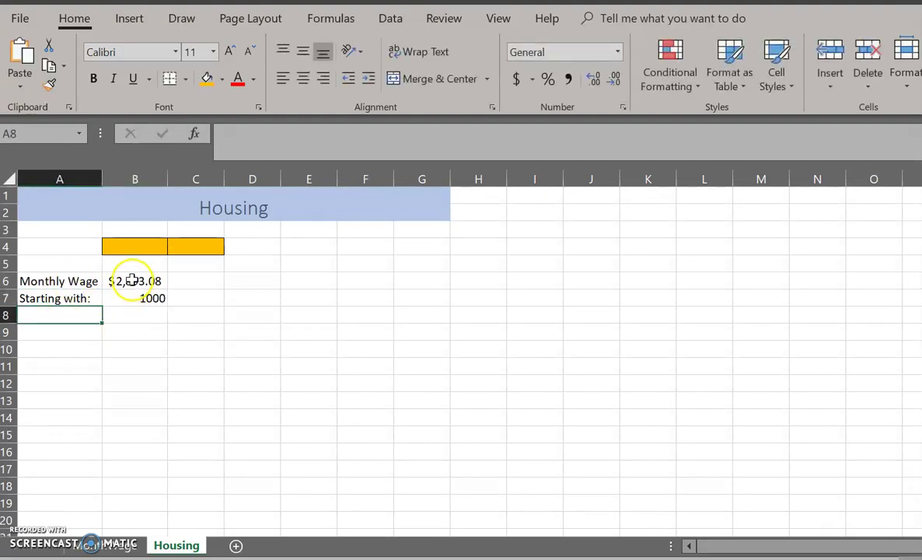
Copy the accounting format of the monthly wage in B6 onto the starting amount in B7.
left_click(130, 278)
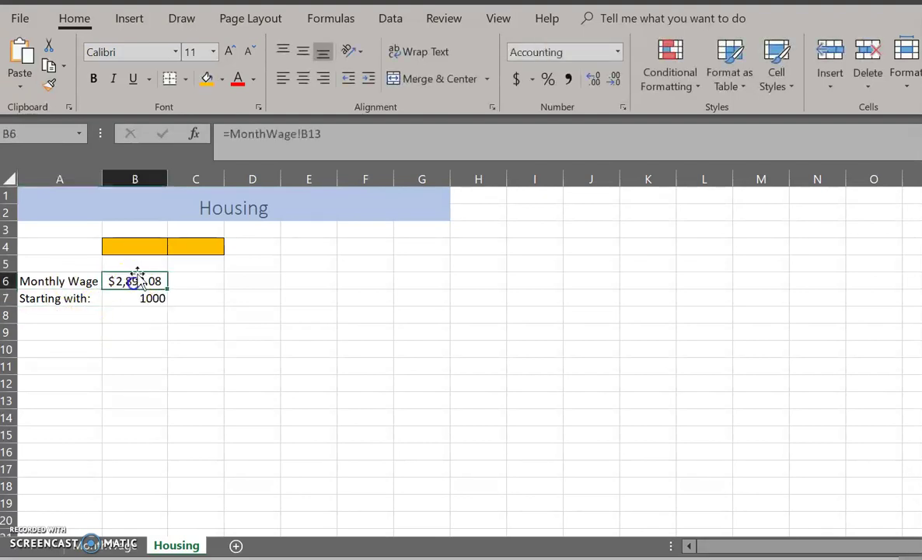
left_click(59, 86)
left_click(139, 297)
Enter the labels Low end rent: in cell A8 and High end rent: in A9.
left_click(77, 316)
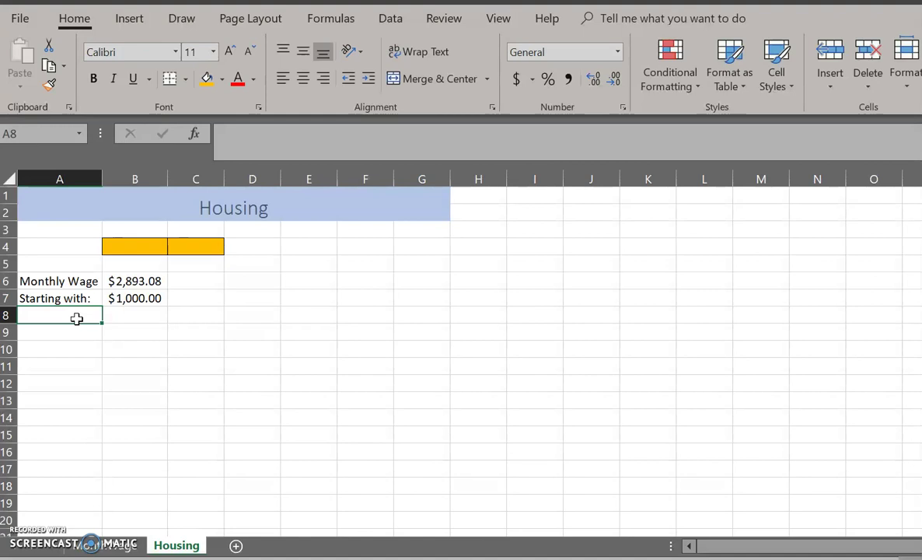
type("Low end rent:")
key("Return")
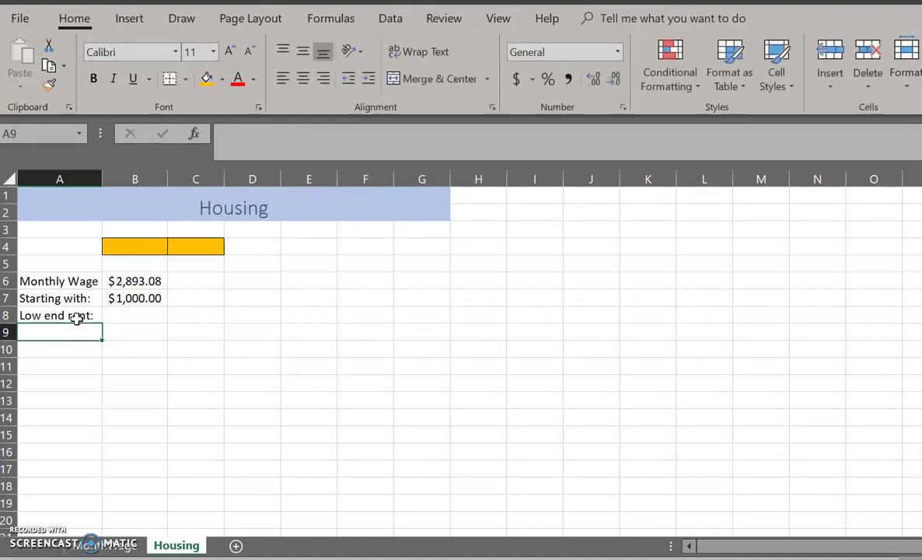
type("High end")
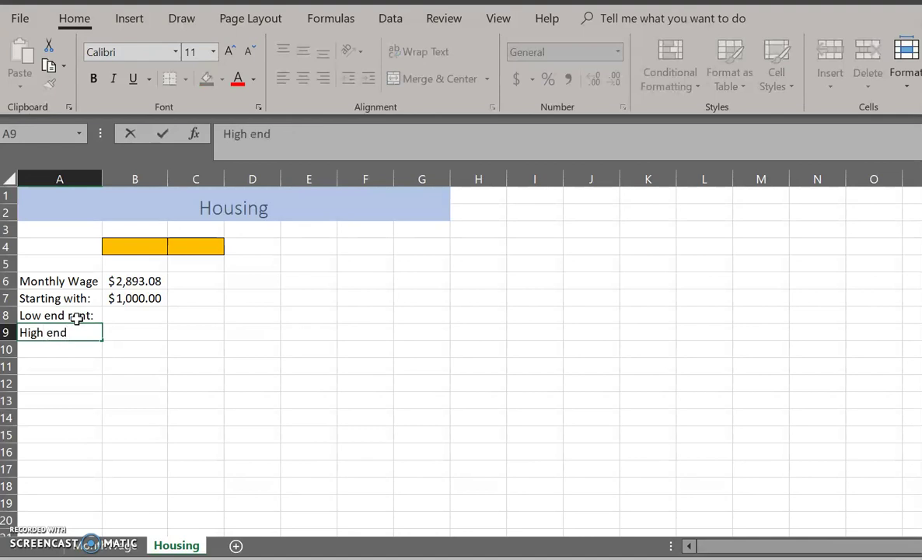
type(" rent:")
Calculate the low end rent in cell B8 as a quarter of the monthly wage with =B6/4.
left_click(125, 312)
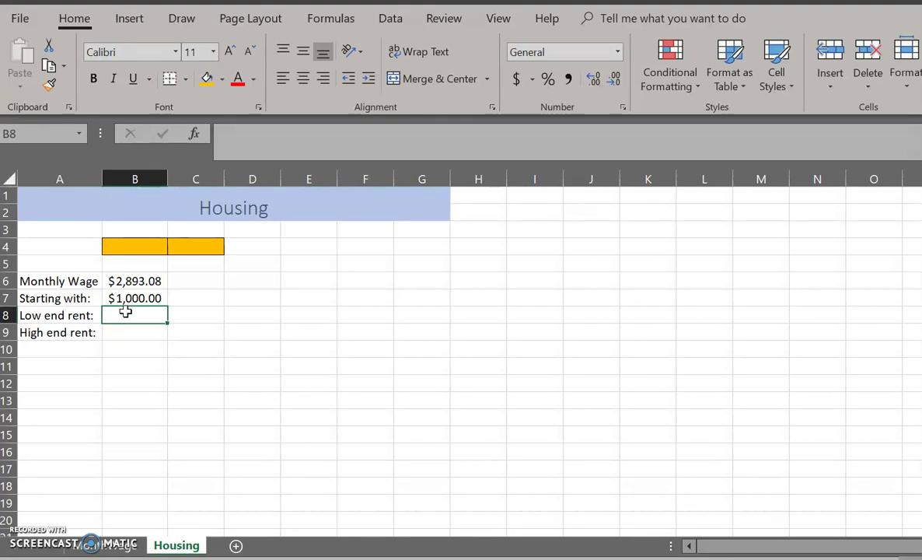
type("=")
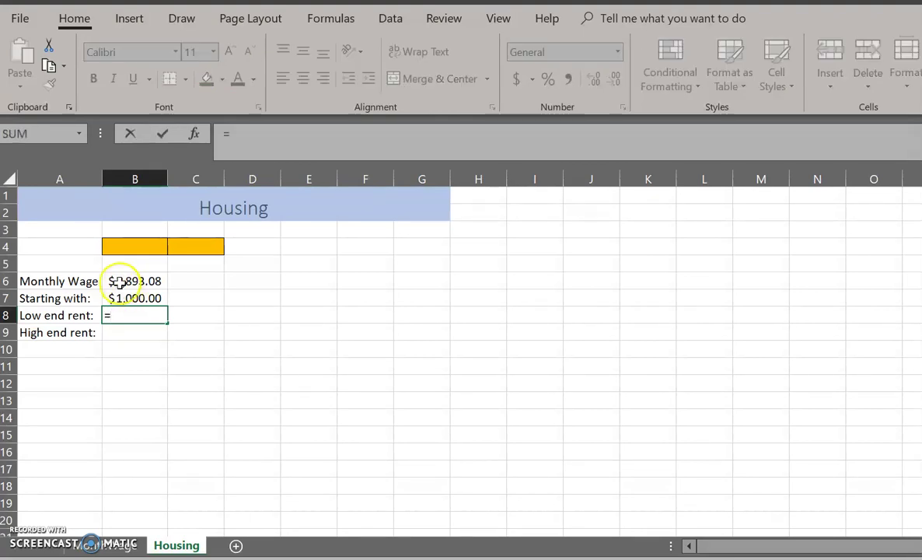
left_click(121, 279)
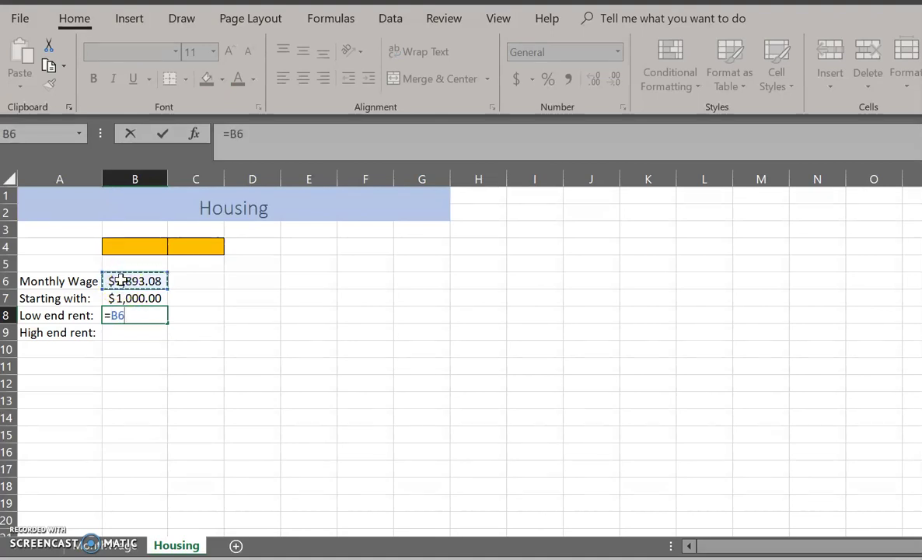
type("/4")
key("Return")
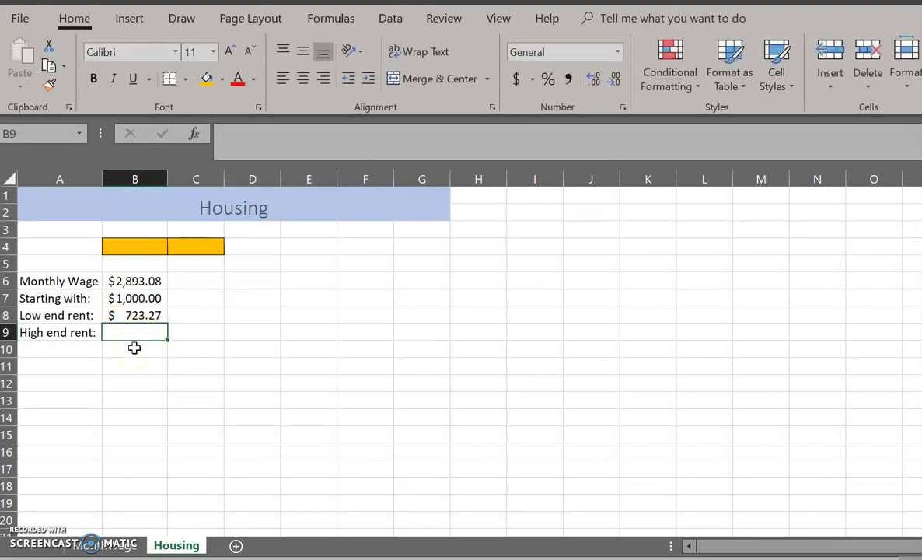
Calculate the high end rent in cell B9 as a third of the monthly wage with =B6/3.
type("=")
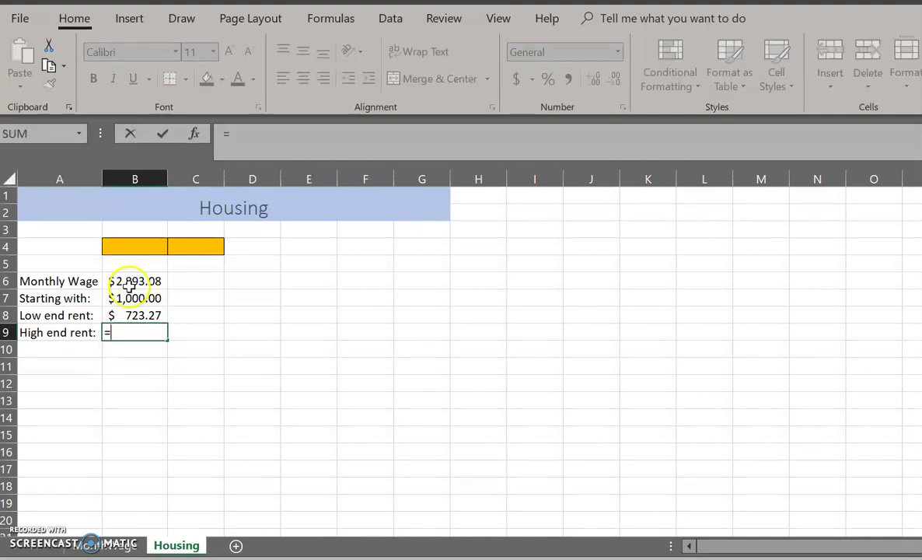
left_click(126, 283)
left_click(282, 132)
type("/3")
key("Return")
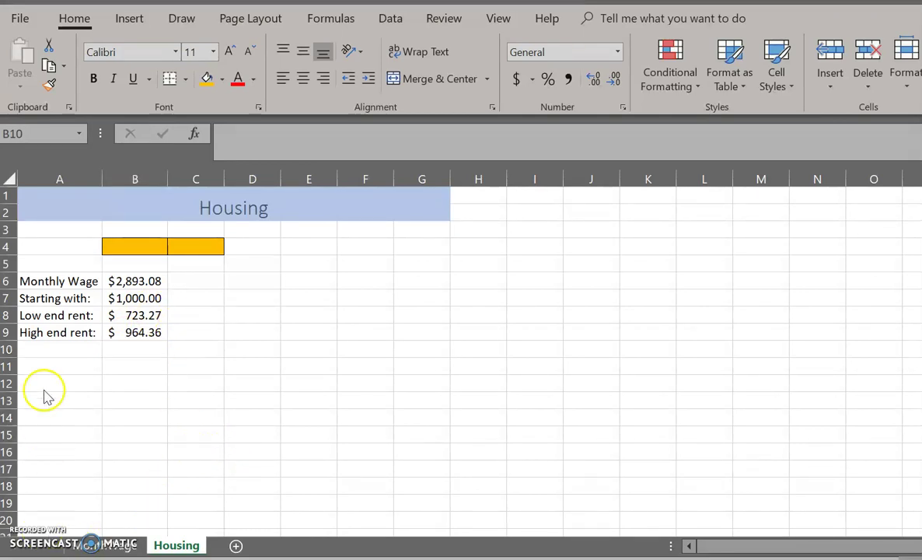
Enter the label Rent: in cell A11 and select B11 beside it for the amount.
left_click(57, 365)
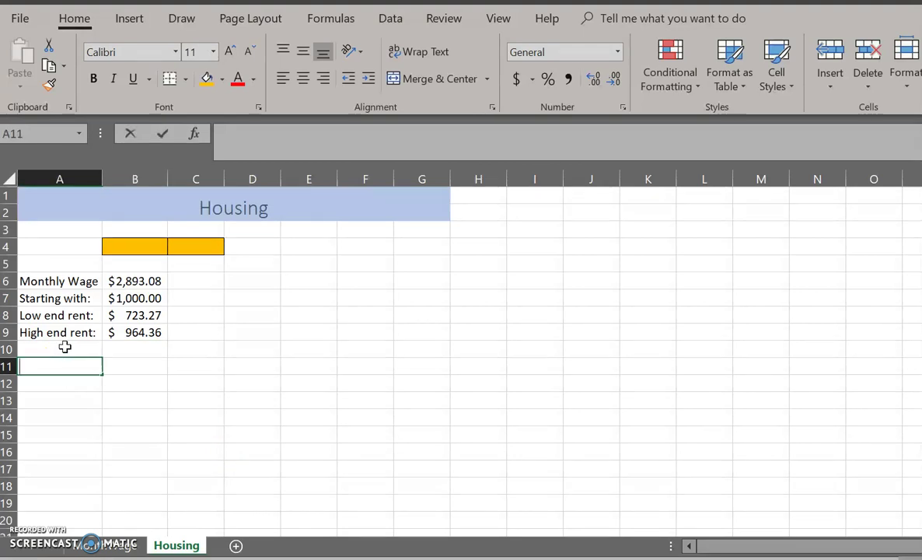
type("Rent:")
key("Tab")
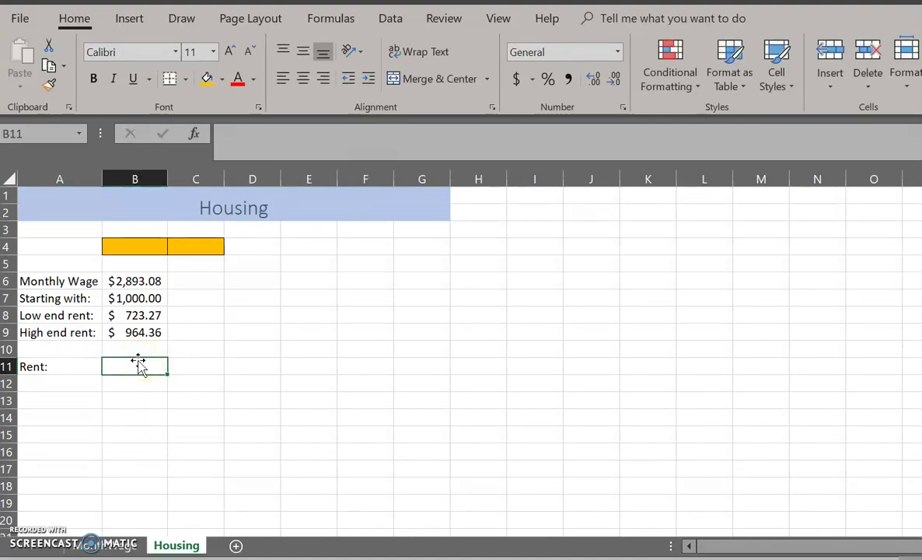
left_click(130, 364)
left_click(130, 364)
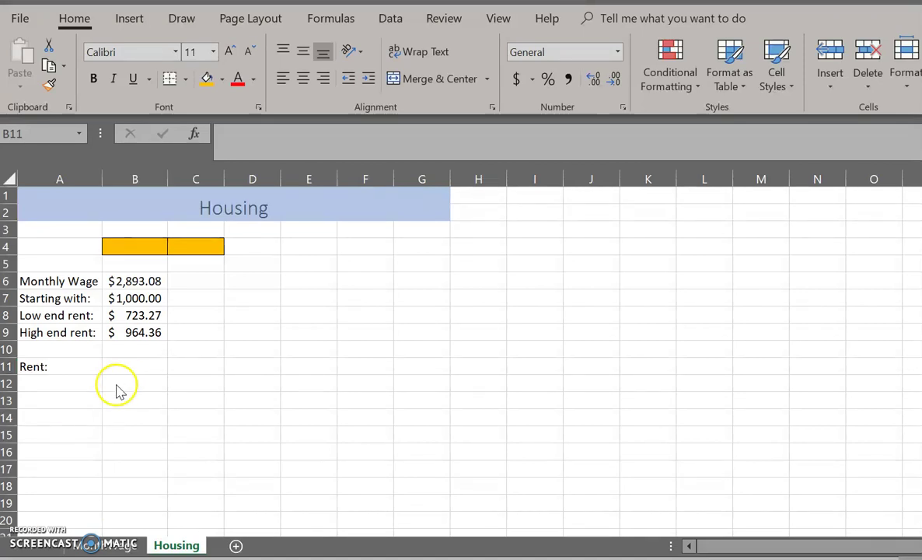
left_click(136, 367)
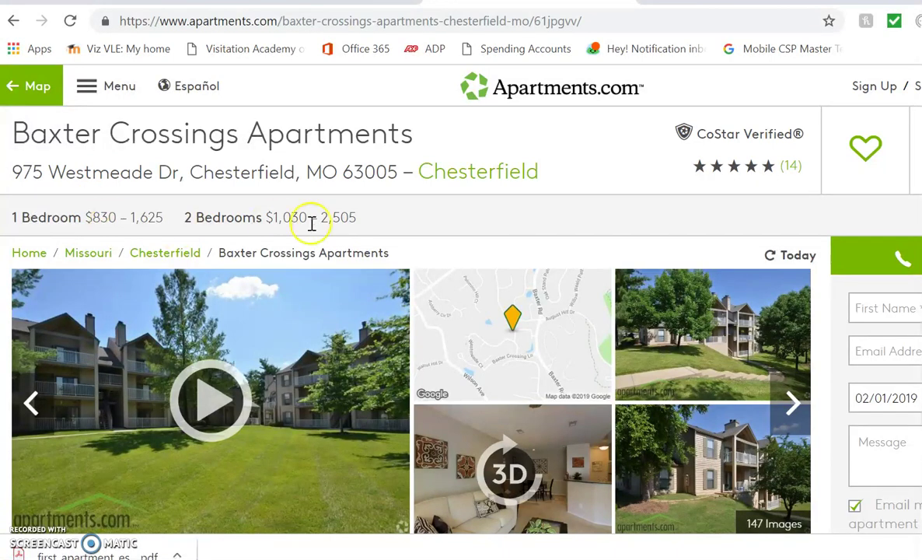
Look through the Baxter Crossings Apartments listings on Apartments.com and show only the one-bedroom units.
scroll(254, 323, "down", 5)
scroll(227, 379, "down", 1)
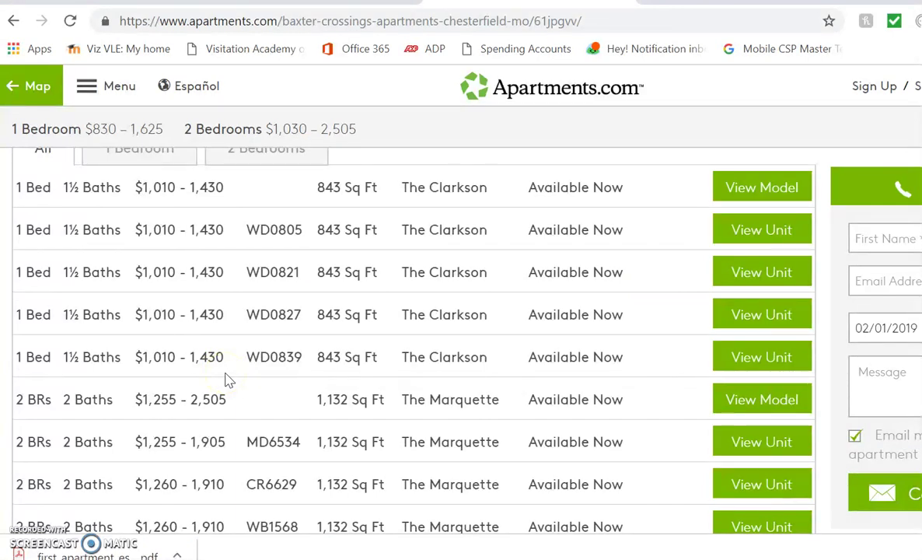
scroll(227, 379, "up", 1)
left_click(139, 236)
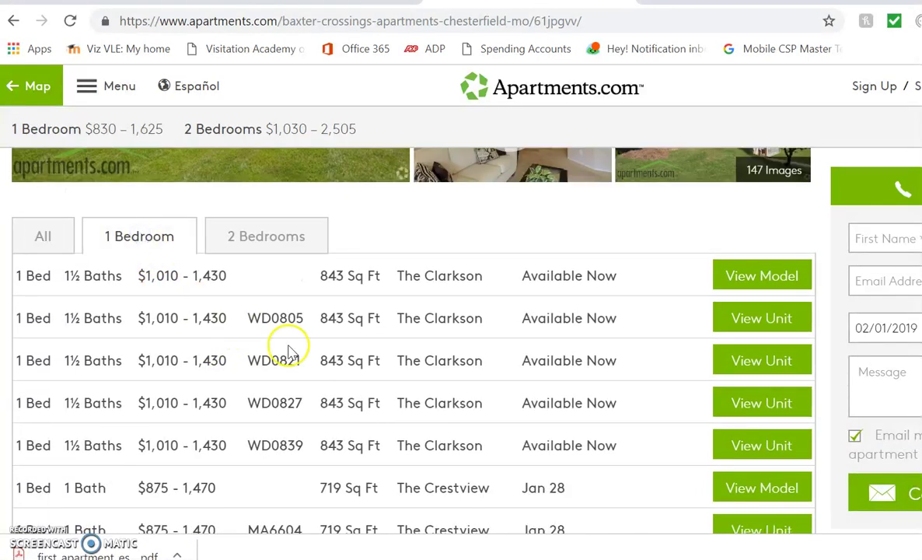
Switch back to the LastName_RealLifeProject workbook and enter 830 as the rent in cell B11, formatted as an Accounting amount.
scroll(287, 352, "down", 2)
scroll(171, 346, "down", 1)
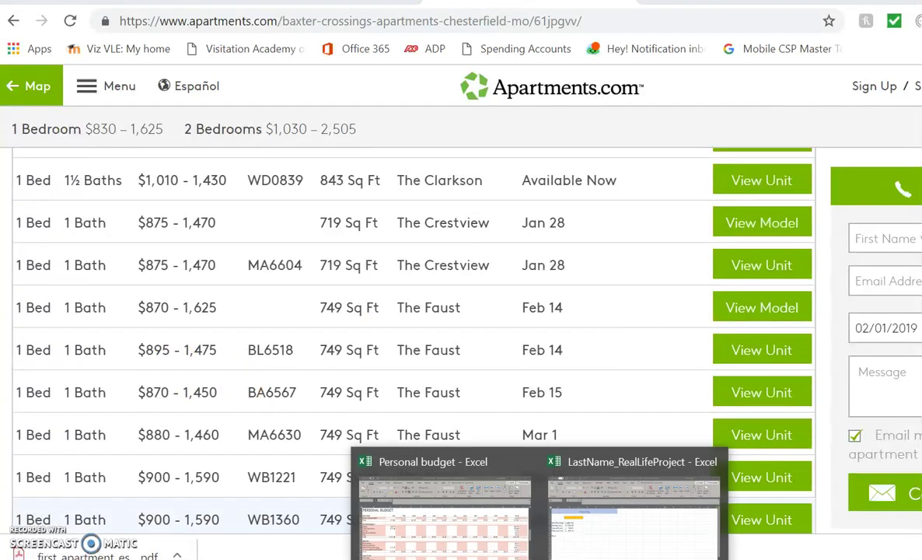
left_click(579, 498)
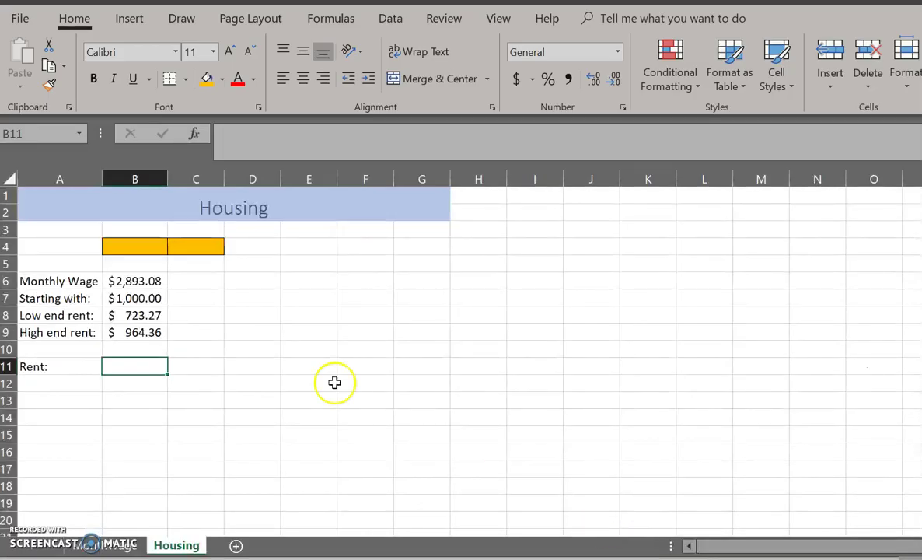
type("830")
key("Return")
left_click(144, 366)
left_click(517, 80)
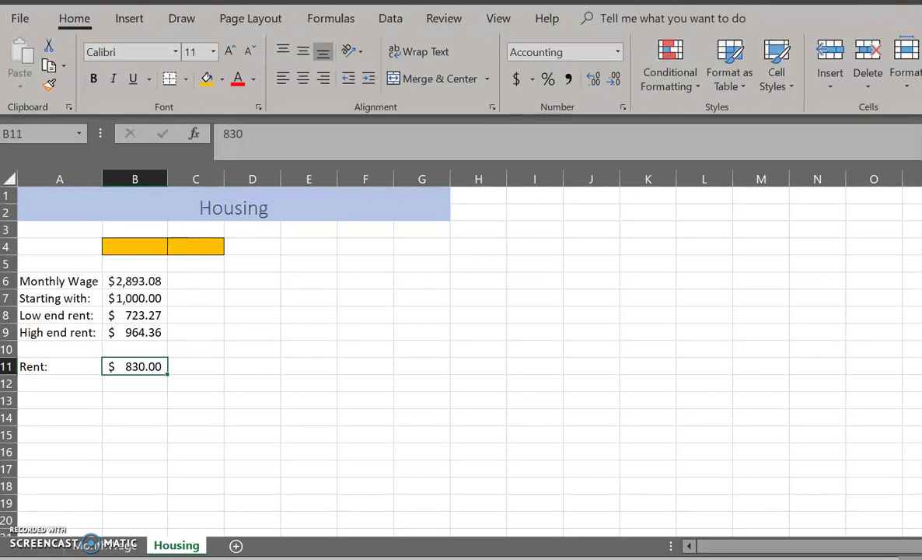
Return to the Baxter Crossings page in the browser and examine the recurring and one-time charges under Expenses.
left_click(535, 540)
scroll(257, 427, "down", 1)
scroll(265, 420, "down", 6)
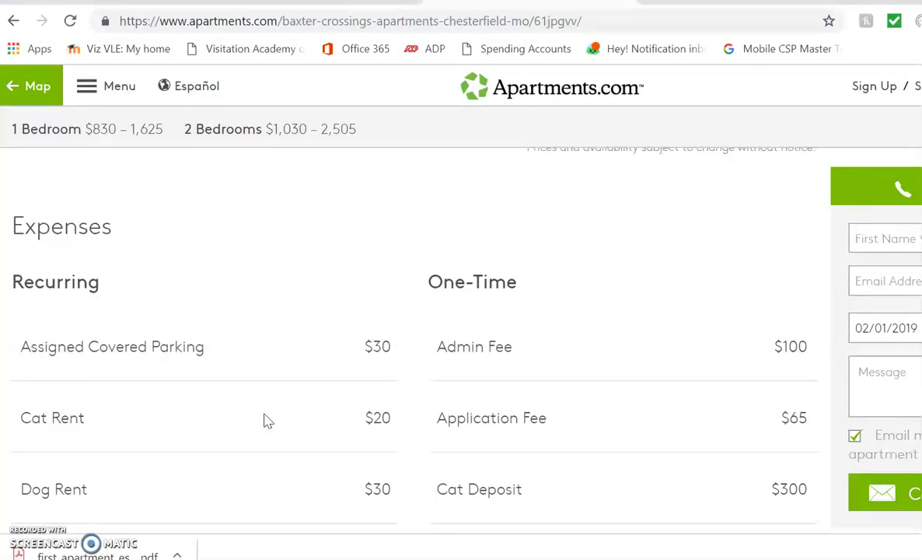
scroll(264, 420, "up", 1)
scroll(265, 420, "down", 1)
left_click(264, 374)
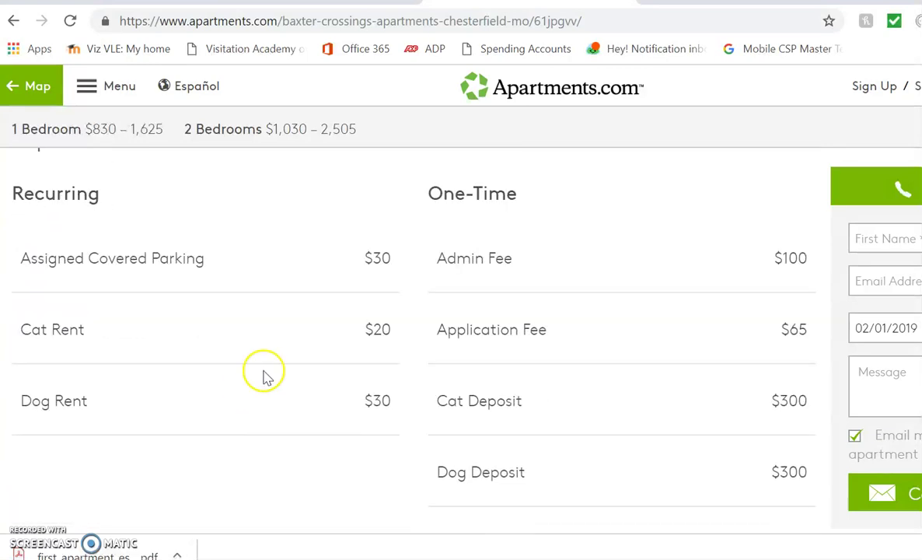
left_click(633, 365)
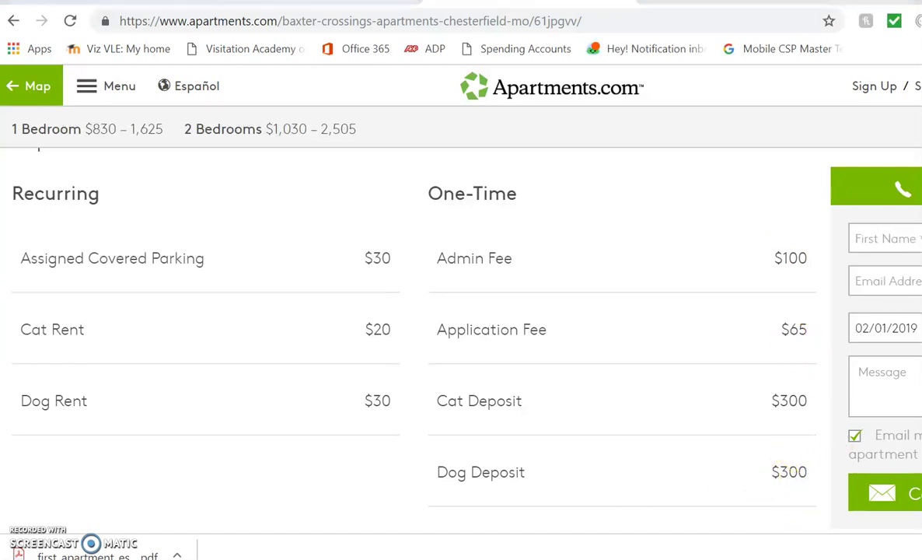
Switch back to the Excel workbook, enter the label Deposits & Fees in cell A12 and autofit column A to it.
left_click(582, 496)
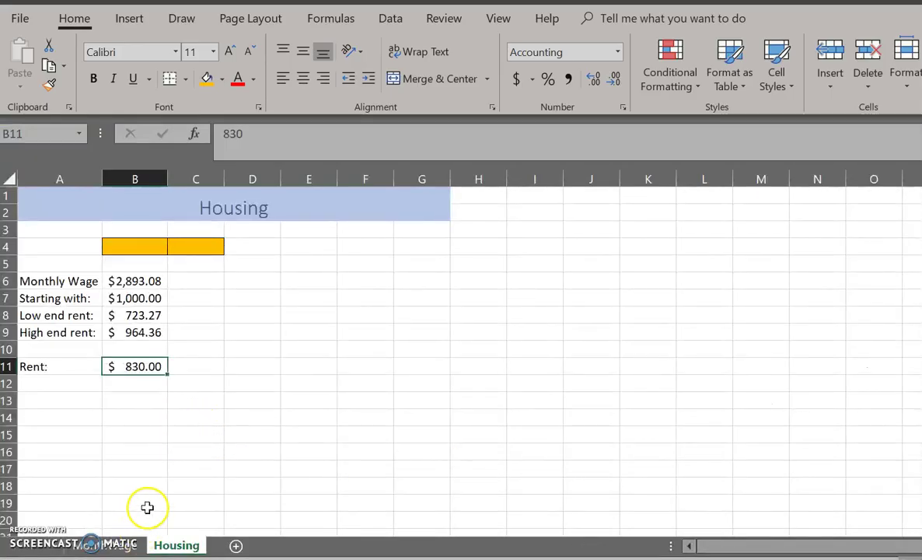
left_click(78, 388)
type("Deposits &")
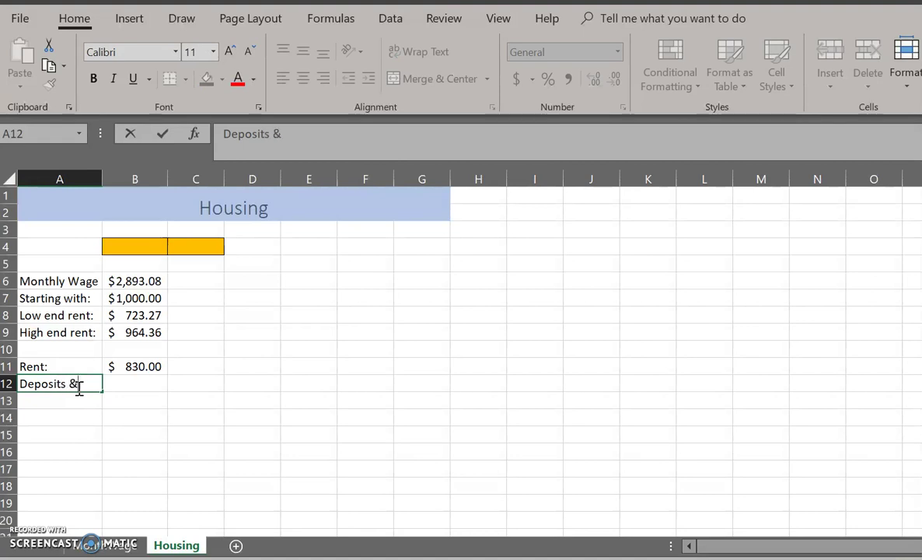
type(" Fees")
key("Tab")
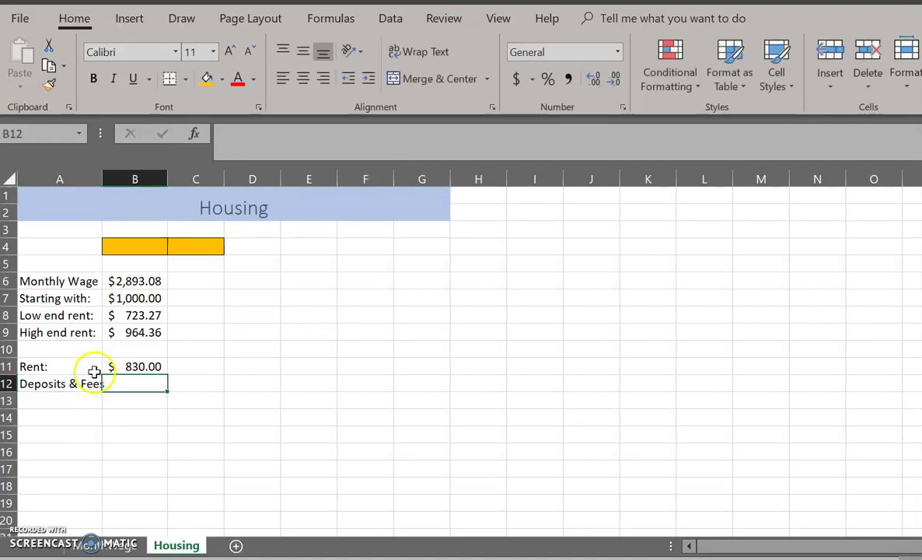
double_click(99, 175)
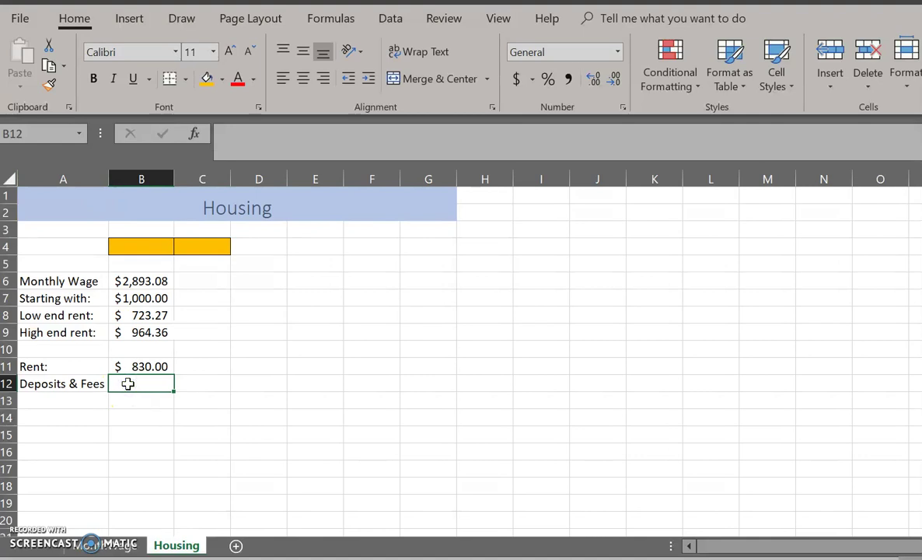
Add up the one-time fees in cell B12 with =100+65+300, checking the apartment page, and apply the Accounting format.
type("=")
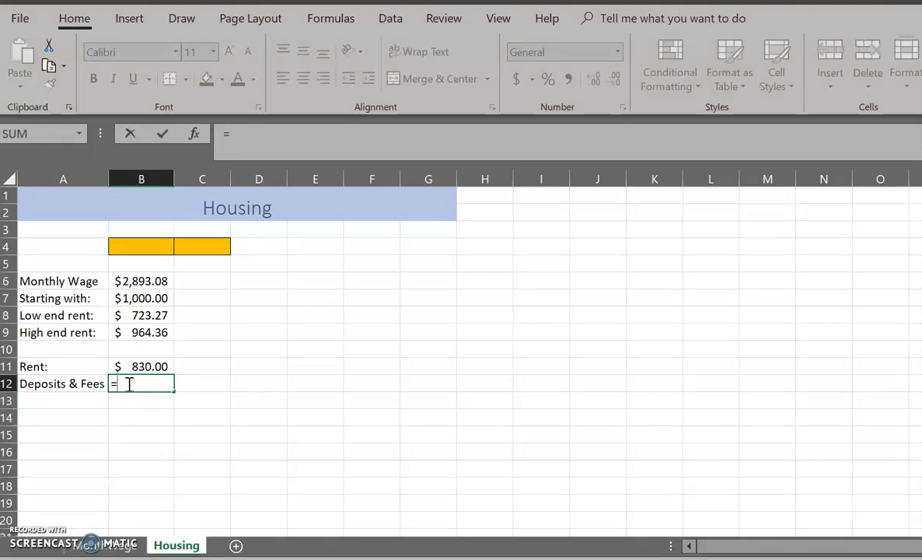
left_click(554, 550)
left_click(556, 544)
key("alt+Tab")
type("100+")
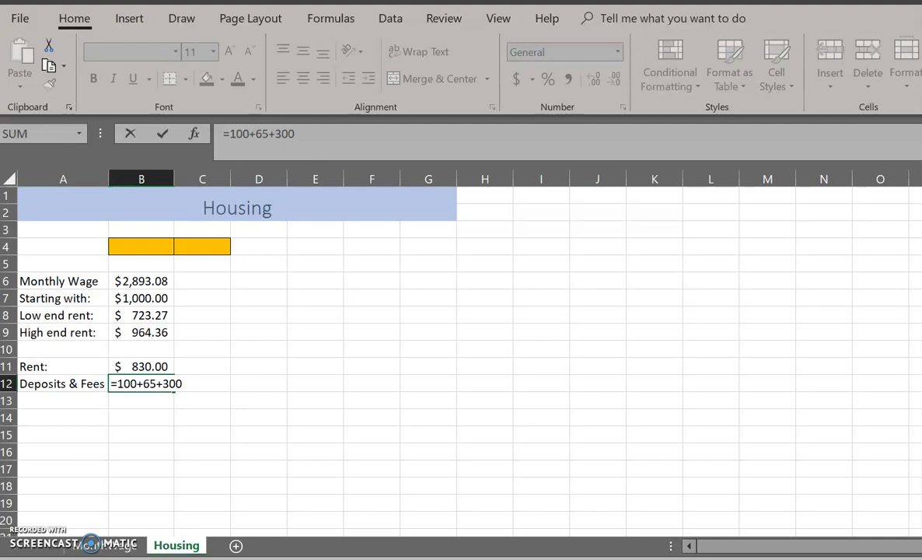
key("Return")
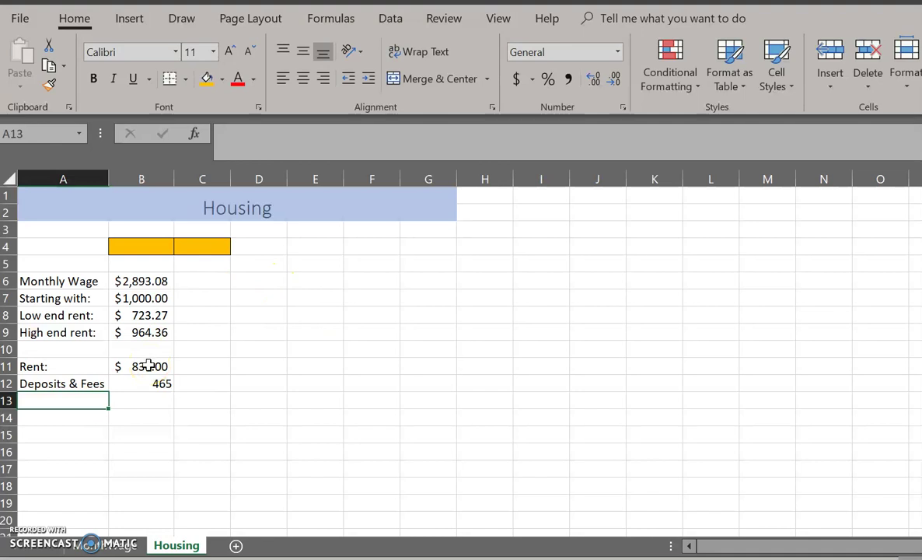
left_click(90, 397)
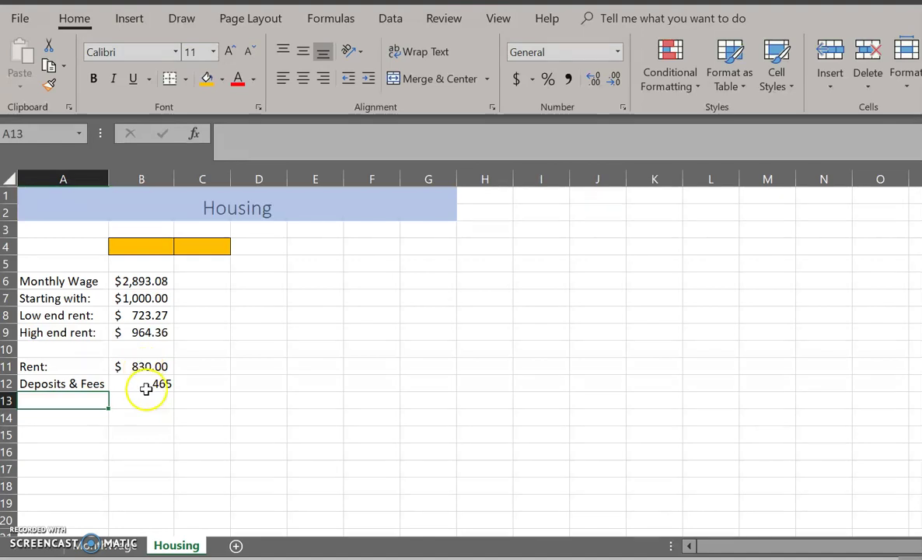
left_click(146, 384)
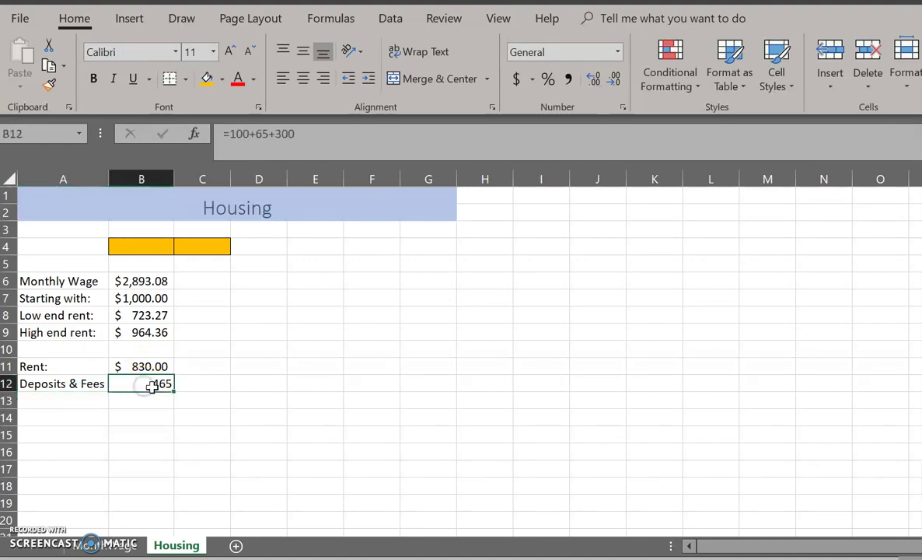
left_click(516, 79)
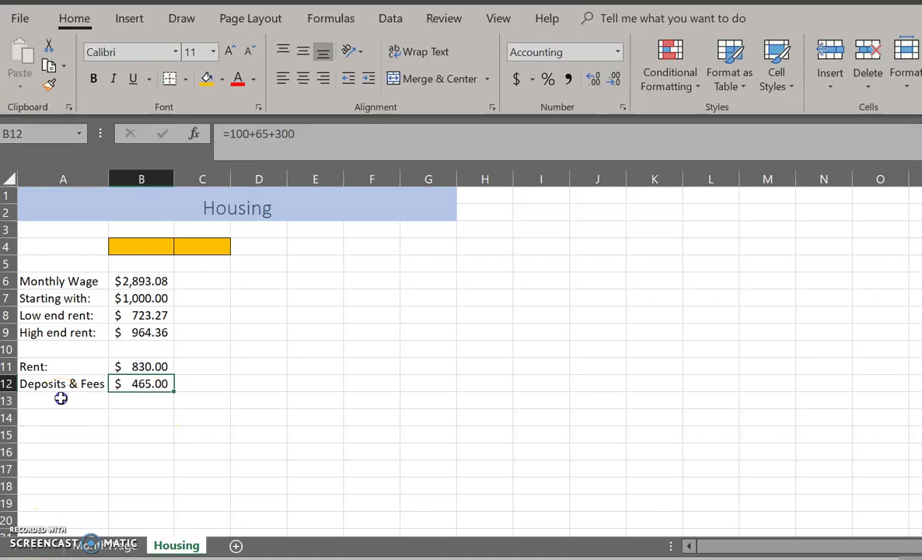
Enter the label Furnishing in cell A13 and select B13 beside it for the amount.
left_click(61, 398)
type("Furnish")
key("Tab")
left_click(135, 405)
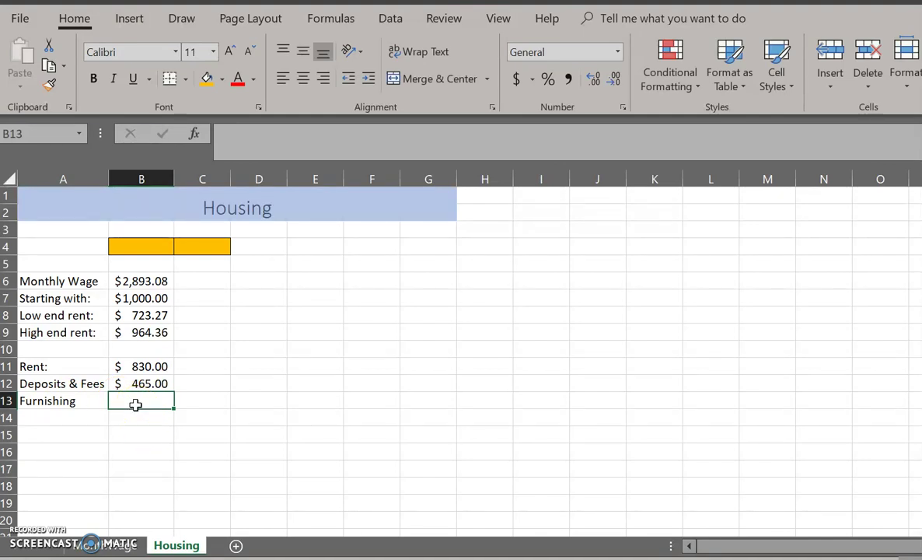
Enter the headers Already Have, Need to Buy, Location & Link and Cost across cells D5 to G5.
left_click(67, 506)
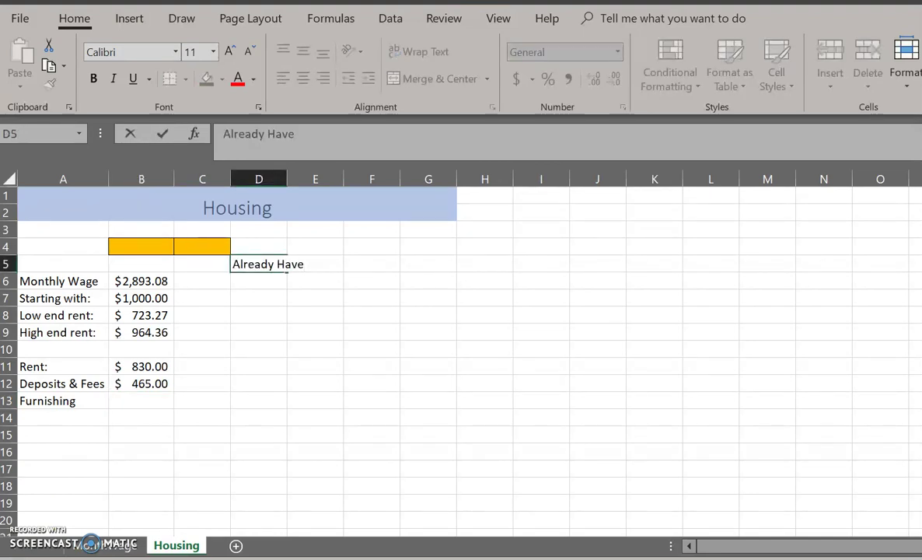
key("Tab")
type("Need to Buy")
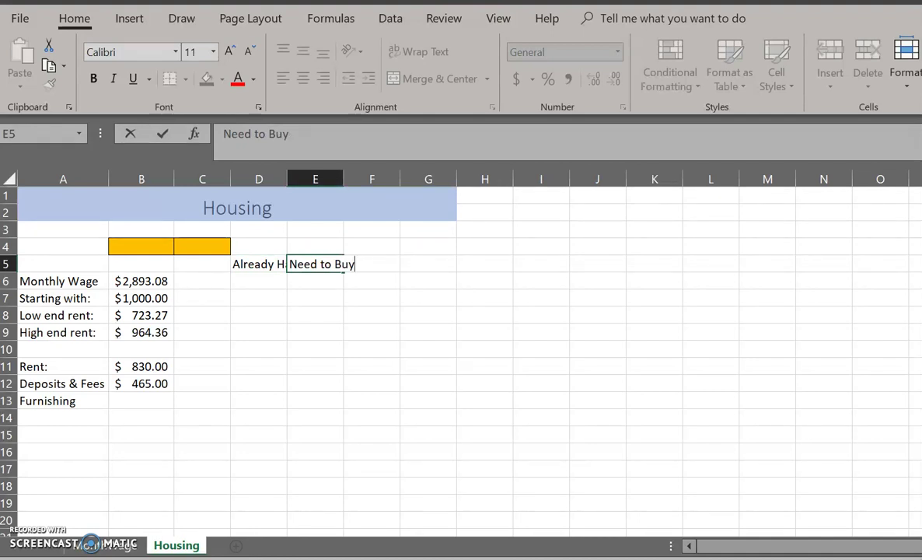
key("Tab")
type("Location & Link")
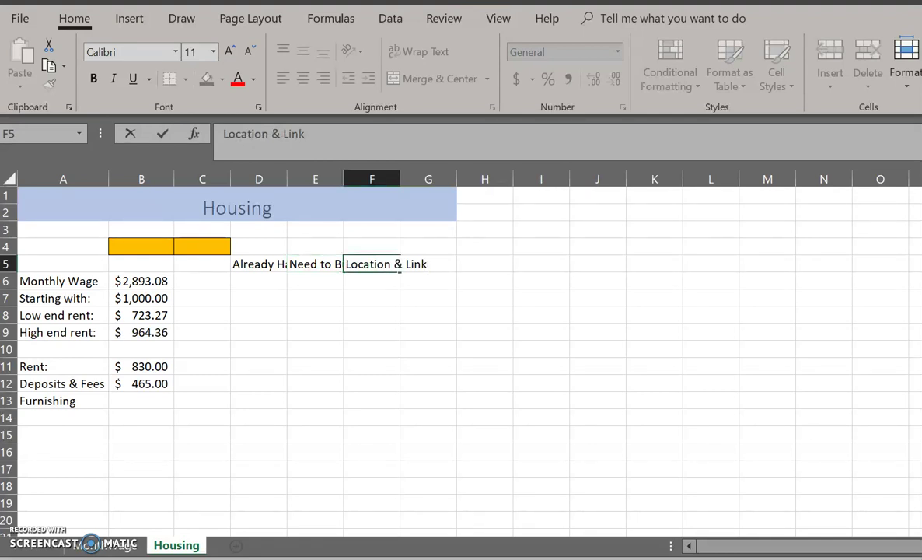
key("Tab")
type("Cost")
key("Return")
Widen columns D through G equally so that all four furnishing headers fit.
left_click_drag(261, 180, 436, 178)
double_click(287, 179)
left_click_drag(311, 179, 319, 179)
left_click(406, 301)
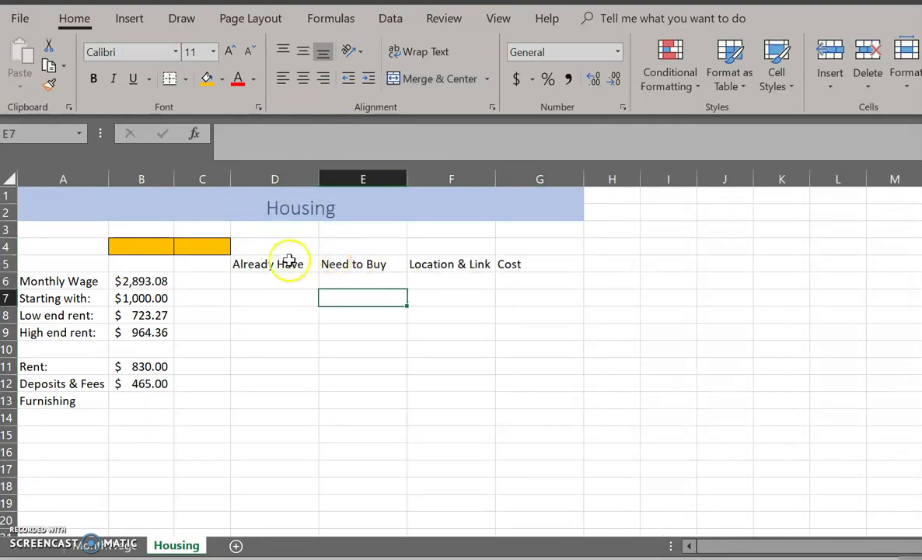
Apply the Heading 3 cell style to the furnishing headers in D5:G5.
left_click_drag(294, 262, 548, 264)
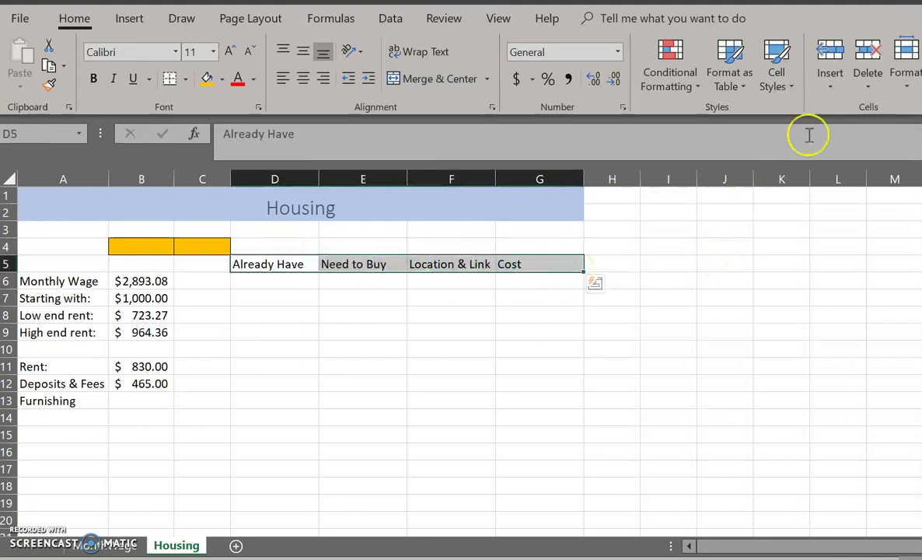
left_click(902, 77)
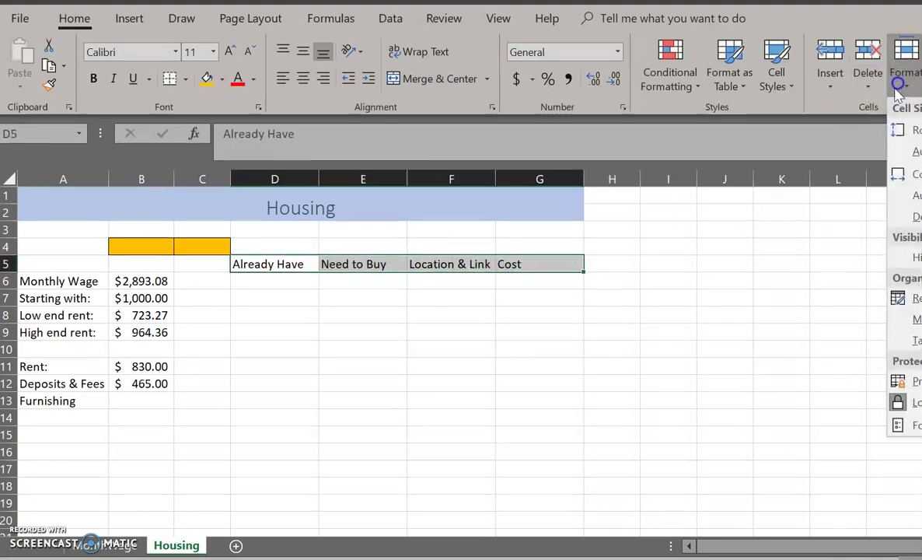
left_click(777, 78)
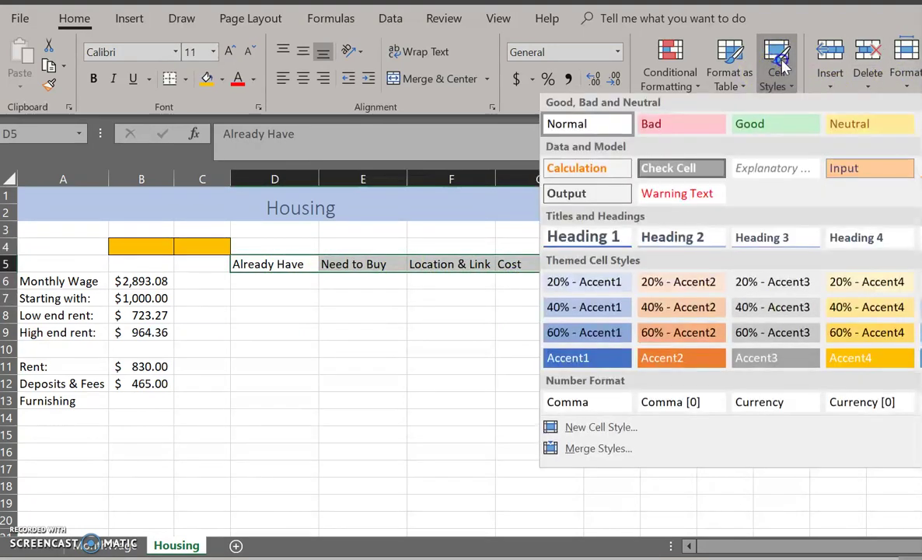
left_click(772, 238)
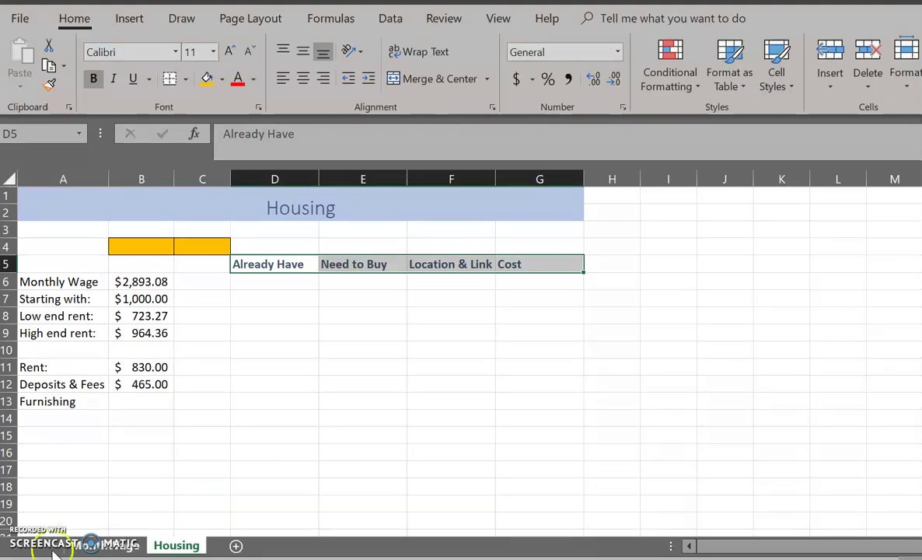
List bed, couch, dresser and TV under Already Have in cells D6 to D9.
left_click(282, 354)
left_click(284, 282)
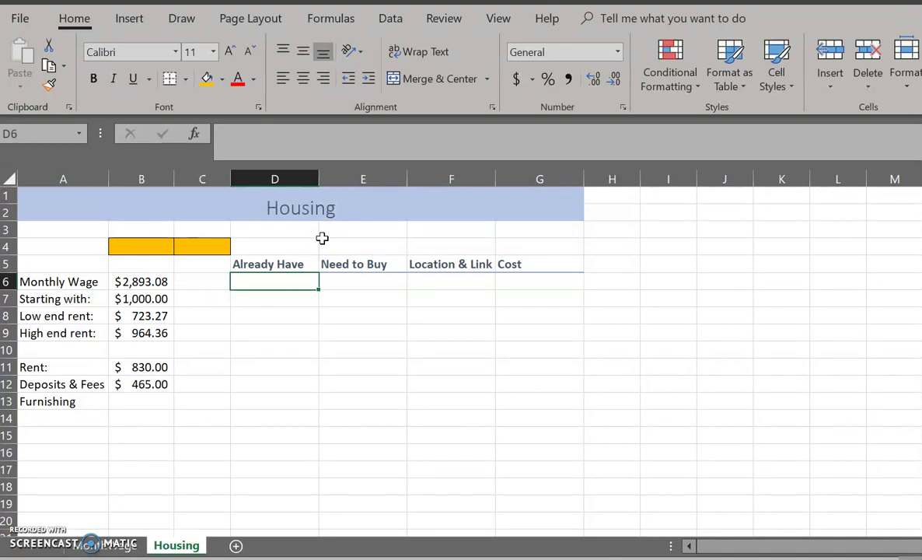
type("bed")
key("Return")
type("couch")
key("Return")
type("dresser")
key("Return")
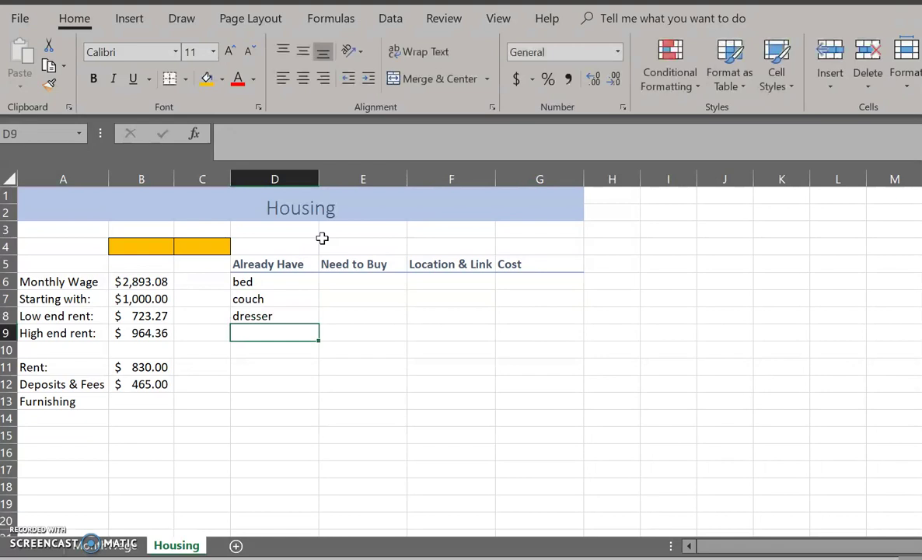
type("TV")
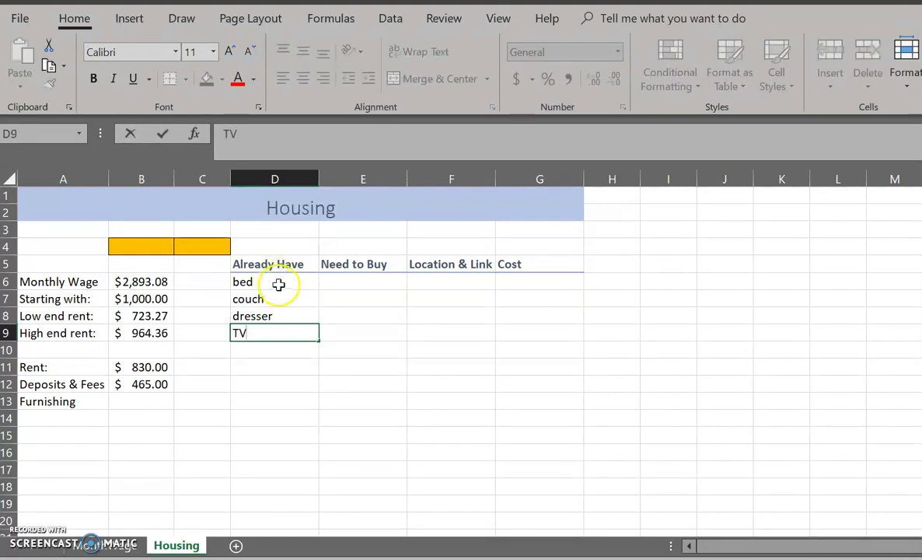
Enter bike as the first item under Need to Buy in cell E6.
left_click(346, 286)
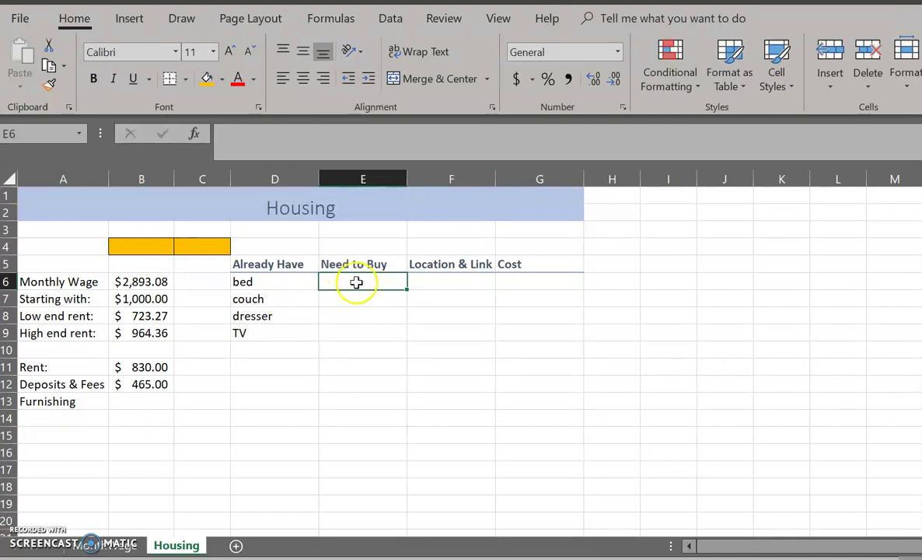
type("biek")
key("BackSpace")
key("BackSpace")
key("Return")
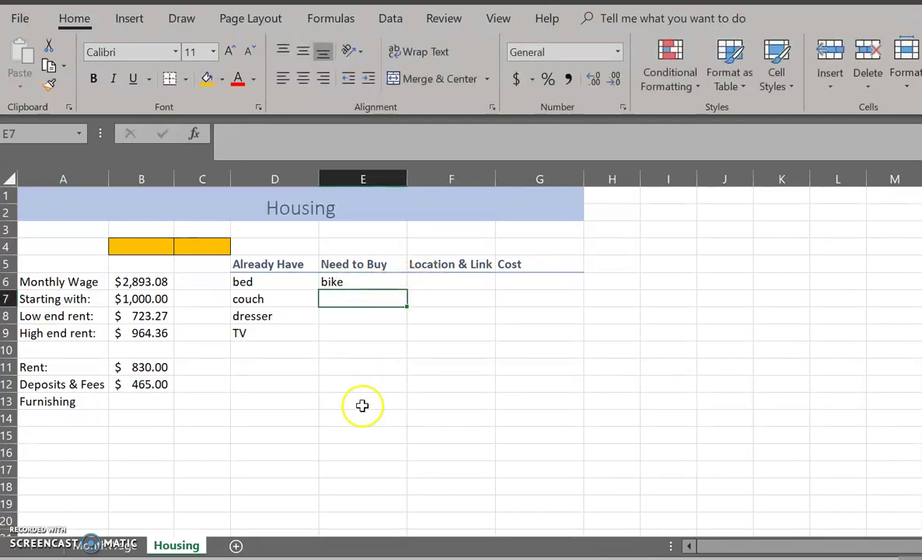
Switch to Target's Road Bikes page in the browser and open the women's Schwinn Phocus 1600 28" Drop Bar Road Bike in light blue.
key("alt+Tab")
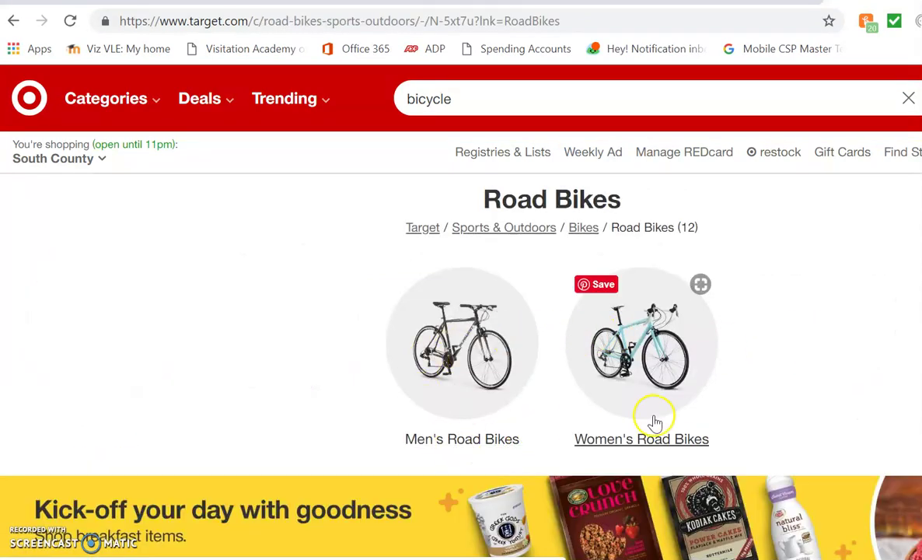
left_click(645, 428)
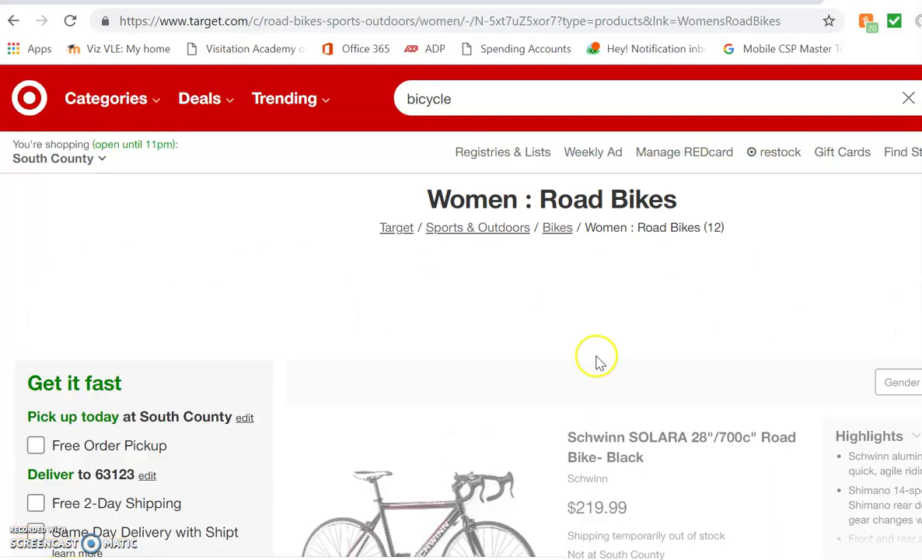
scroll(575, 323, "down", 2)
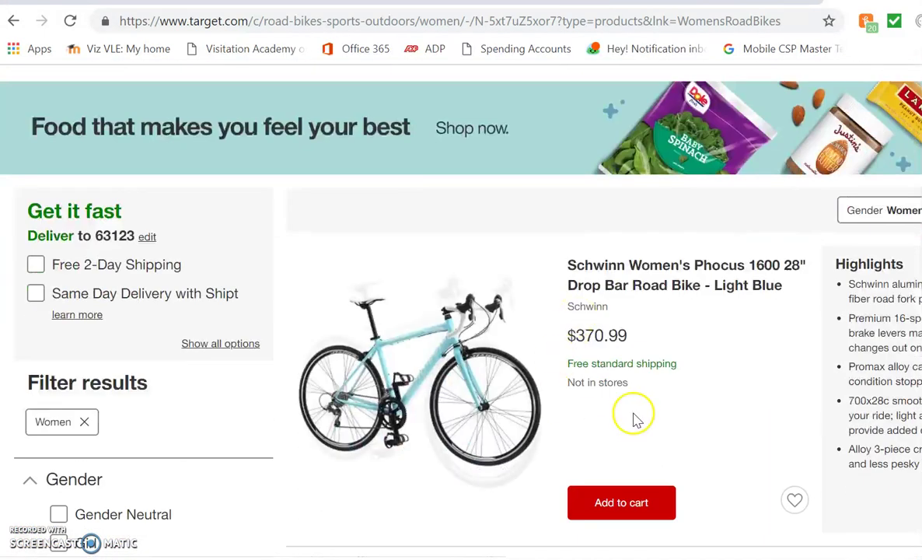
scroll(670, 346, "down", 1)
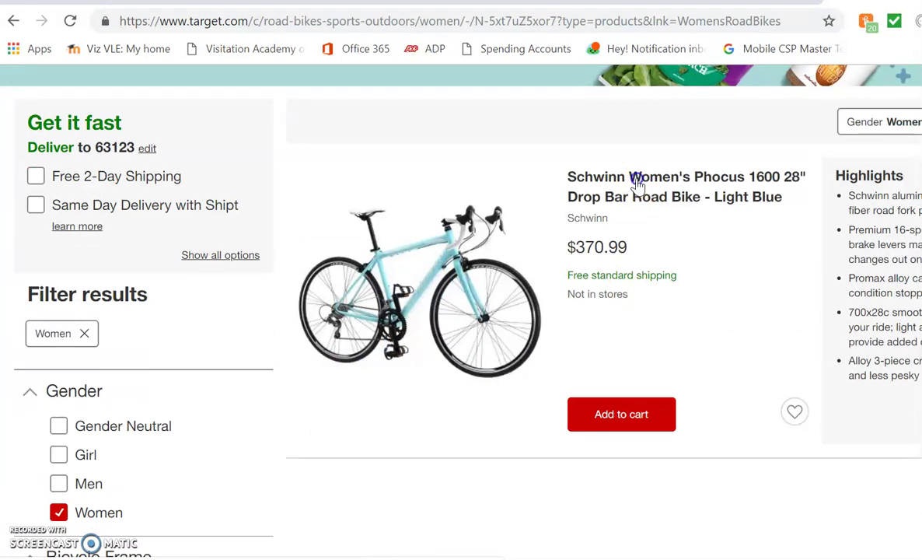
left_click(636, 180)
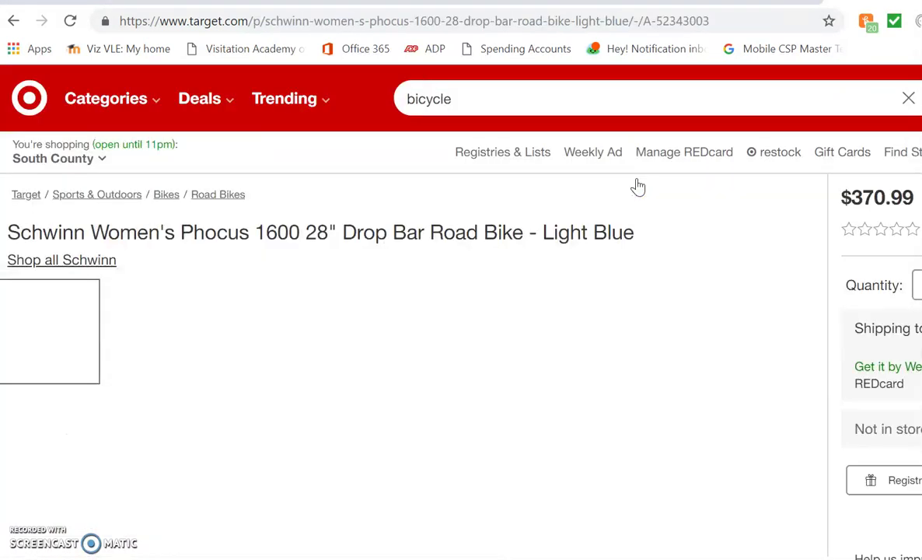
Copy the web address of the Schwinn bike's product page and switch back to the Excel workbook.
scroll(591, 311, "down", 1)
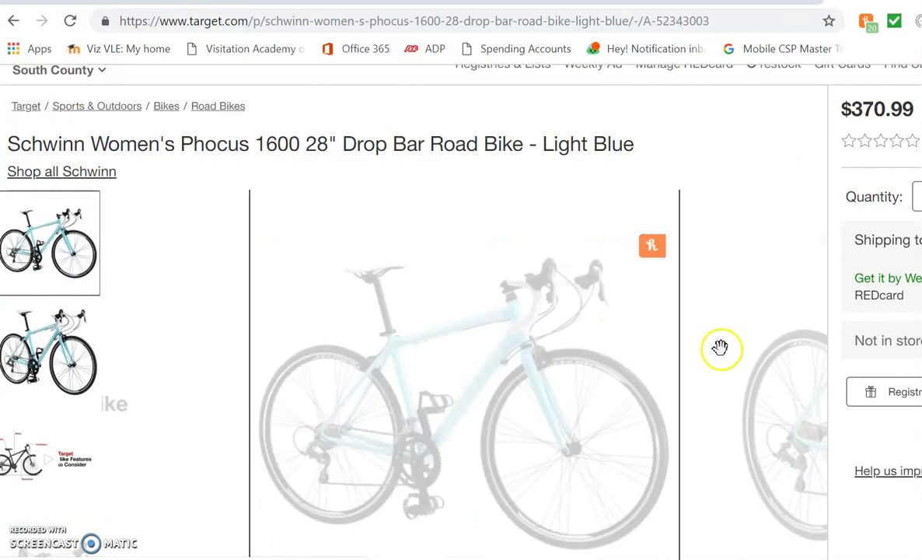
scroll(622, 207, "up", 1)
left_click(540, 25)
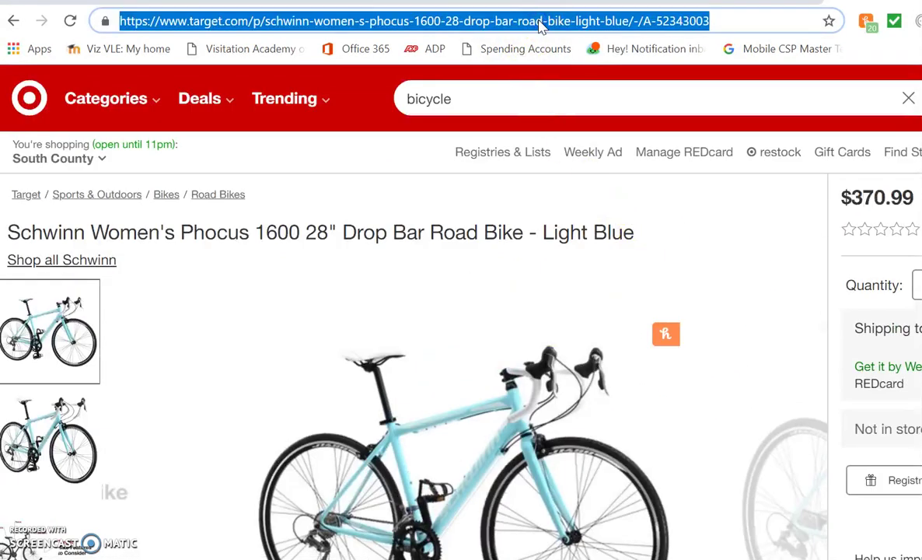
left_click(544, 333)
left_click(604, 531)
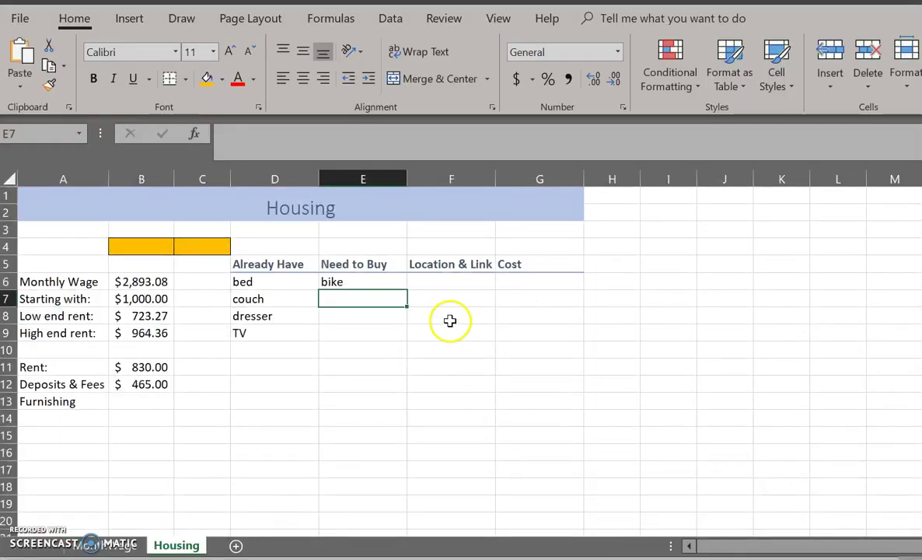
Enter Target as the bike's location in cell F6.
left_click(449, 288)
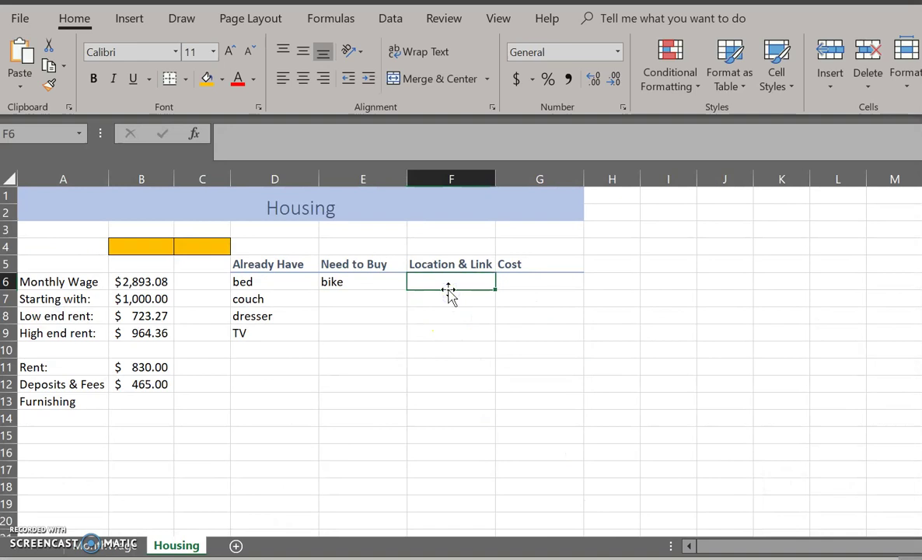
type("Target")
key("Return")
Turn the Target text in F6 into a hyperlink to the copied bike page address.
left_click(426, 283)
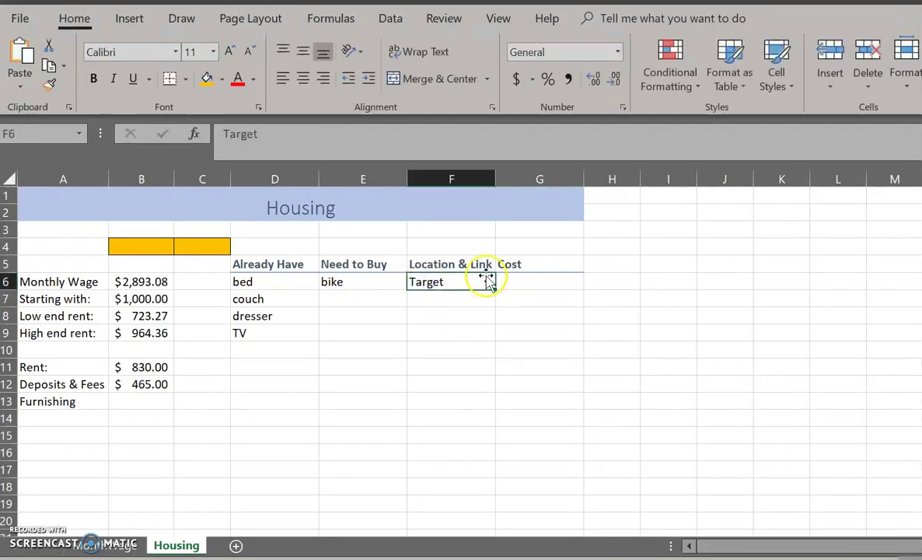
right_click(441, 288)
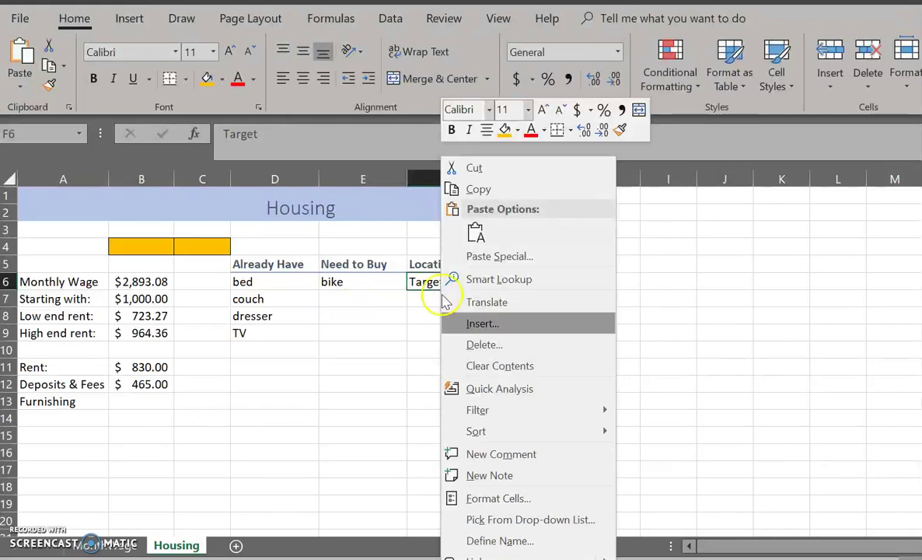
key("Escape")
key("ctrl+k")
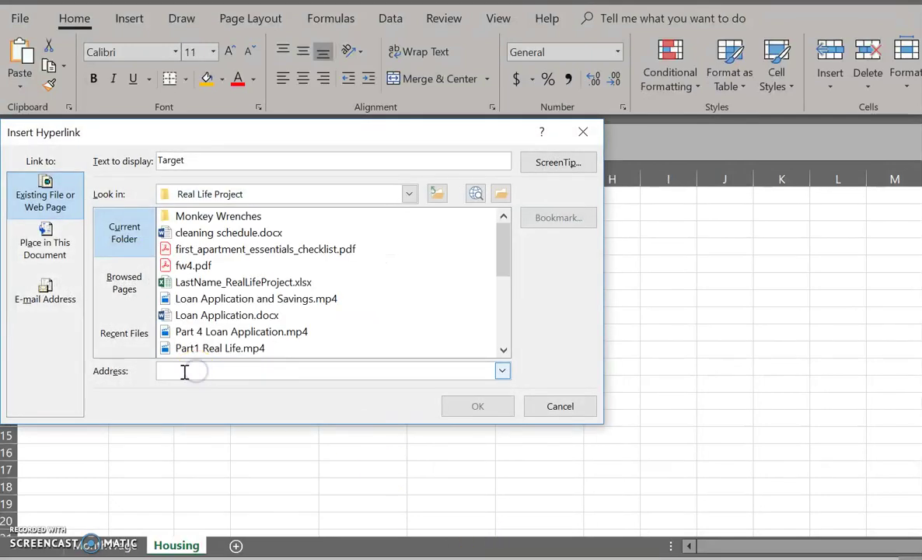
key("ctrl+v")
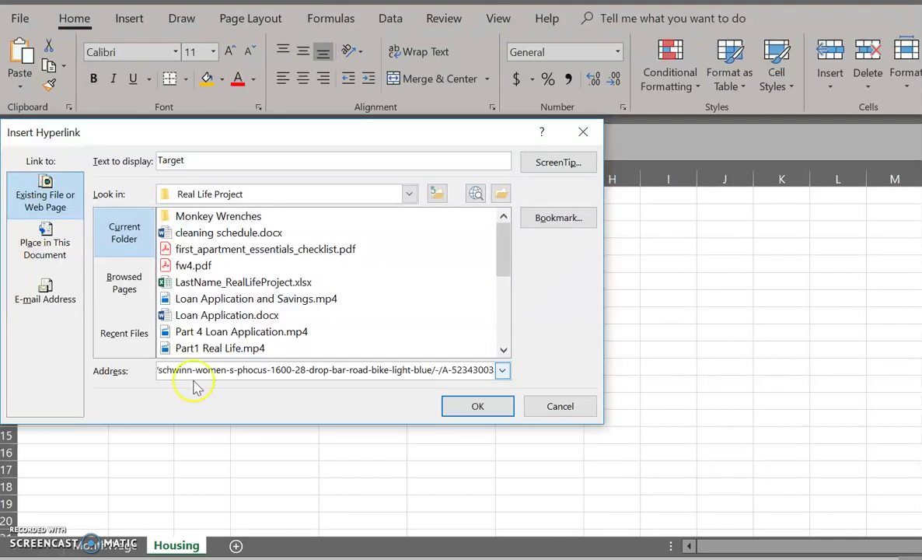
left_click(484, 411)
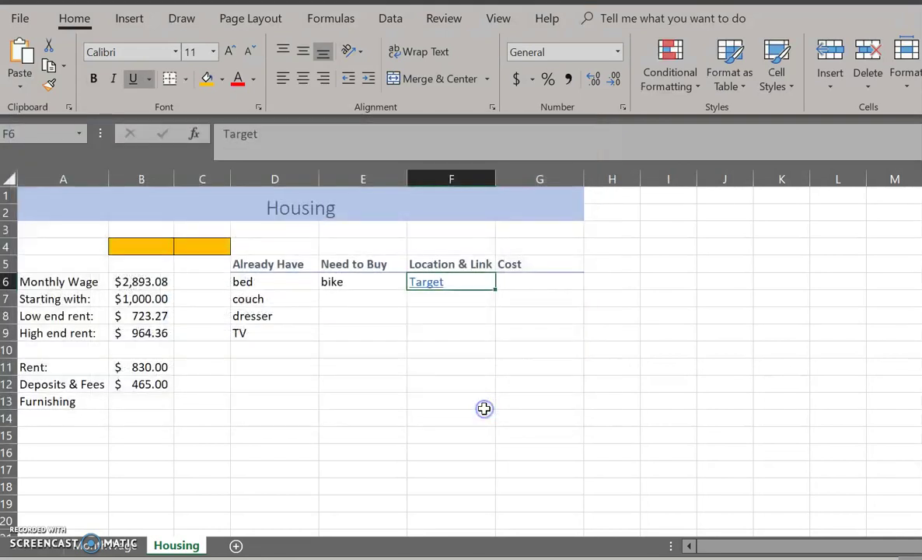
Check the bike's price on the Target page in the browser and enter 370.99 as its cost in G6.
left_click(540, 279)
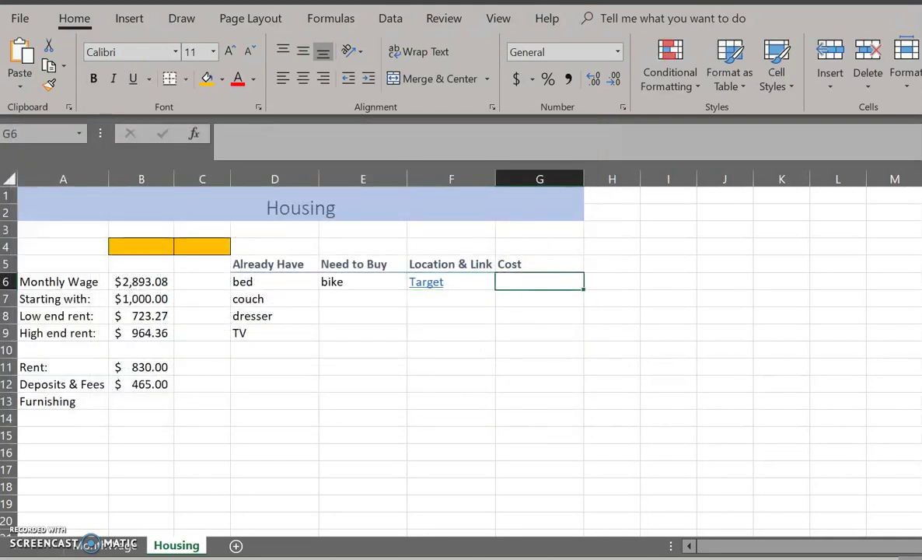
left_click(388, 510)
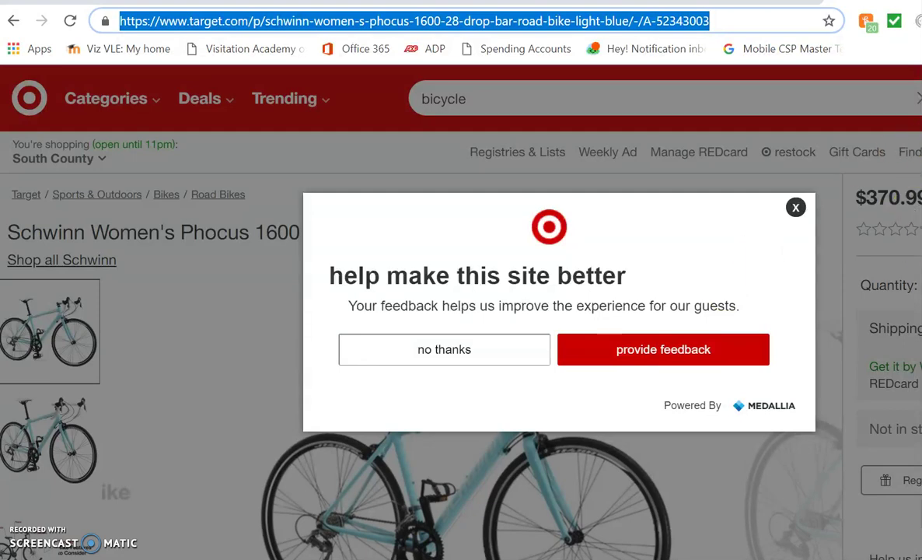
key("alt+Tab")
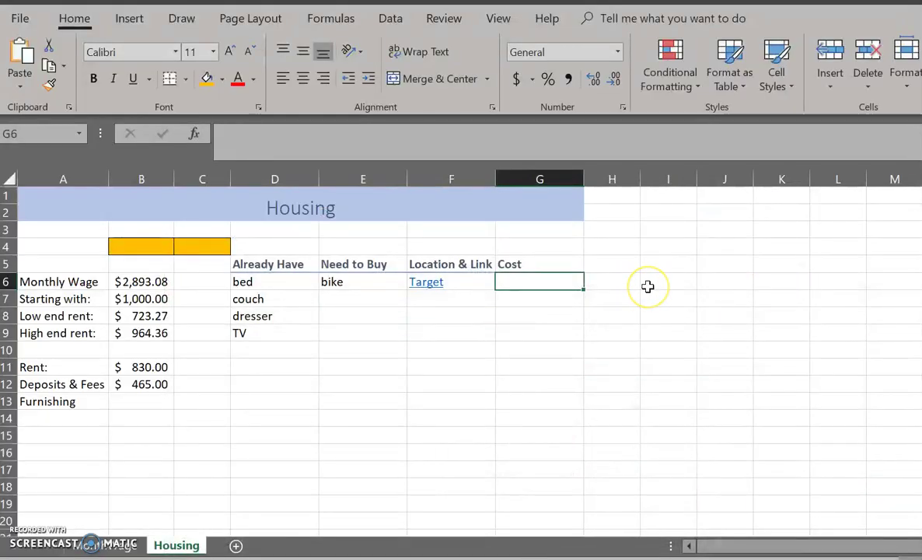
type("370.99")
key("Return")
Apply the Accounting number format to the whole Cost column G.
left_click(542, 179)
left_click(516, 80)
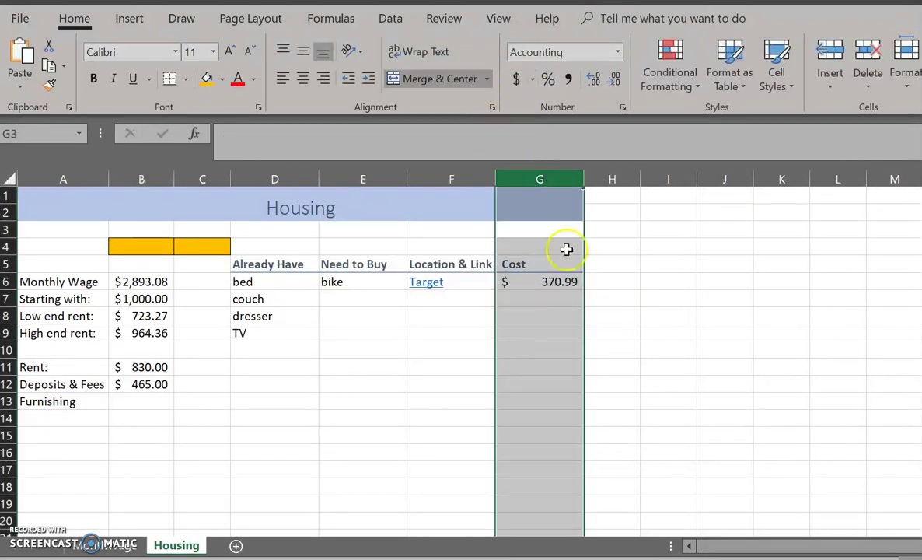
left_click(655, 299)
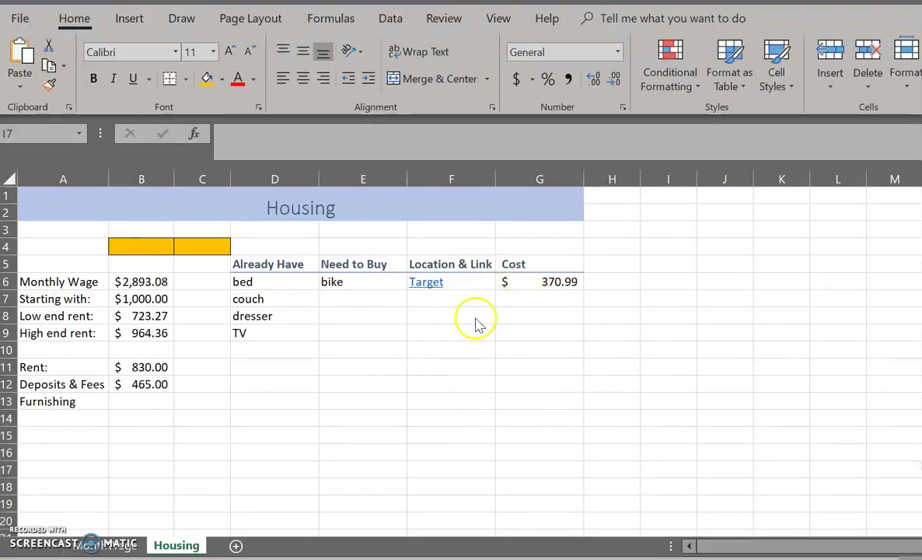
Total the furnishing costs in B13 with the formula =SUM(G6:G39).
left_click(132, 403)
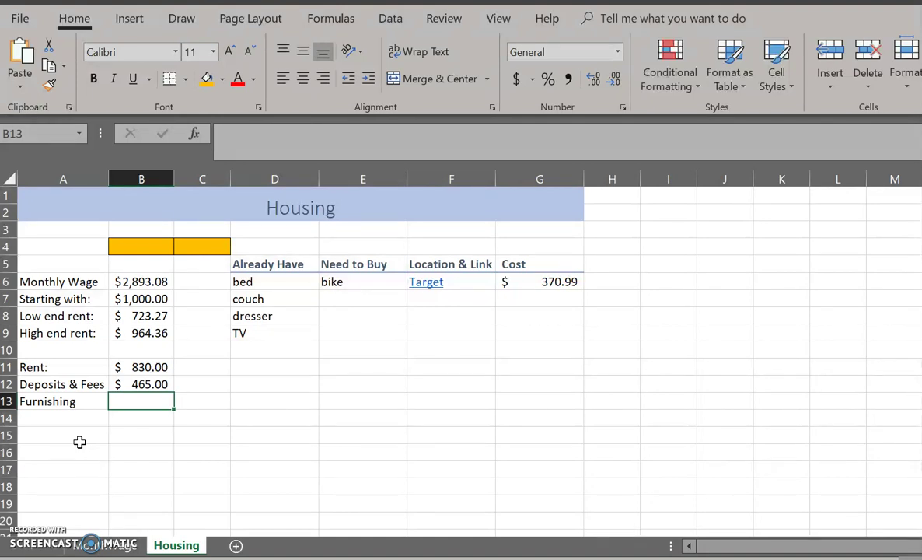
type("=sum")
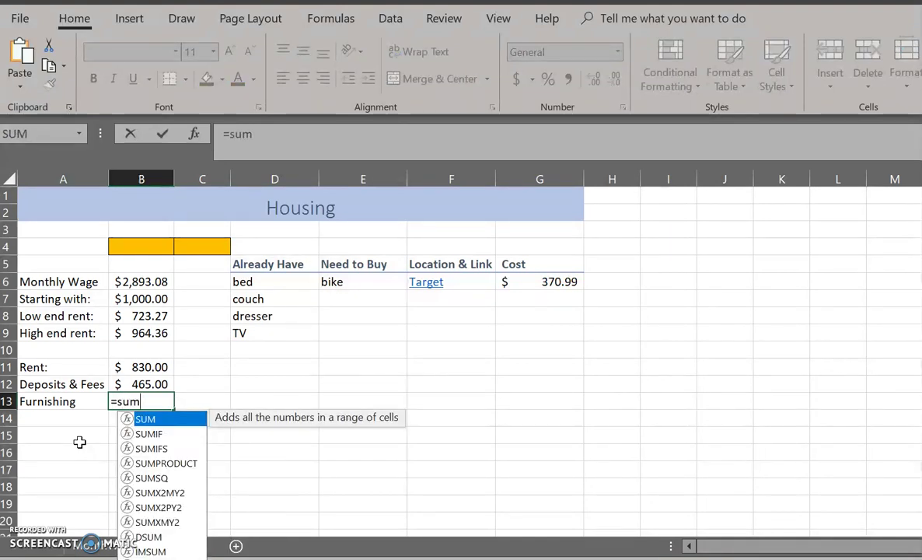
type("(")
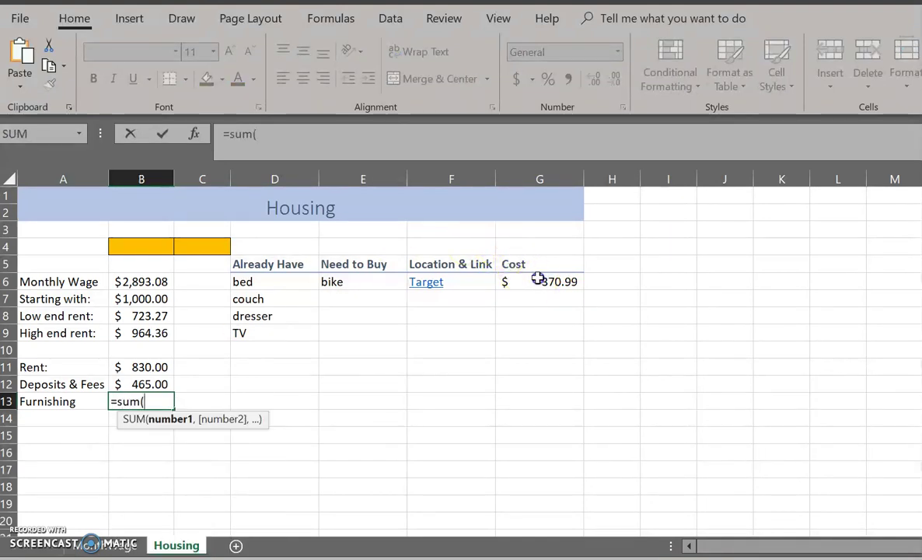
left_click_drag(538, 278, 551, 551)
scroll(340, 364, "up", 7)
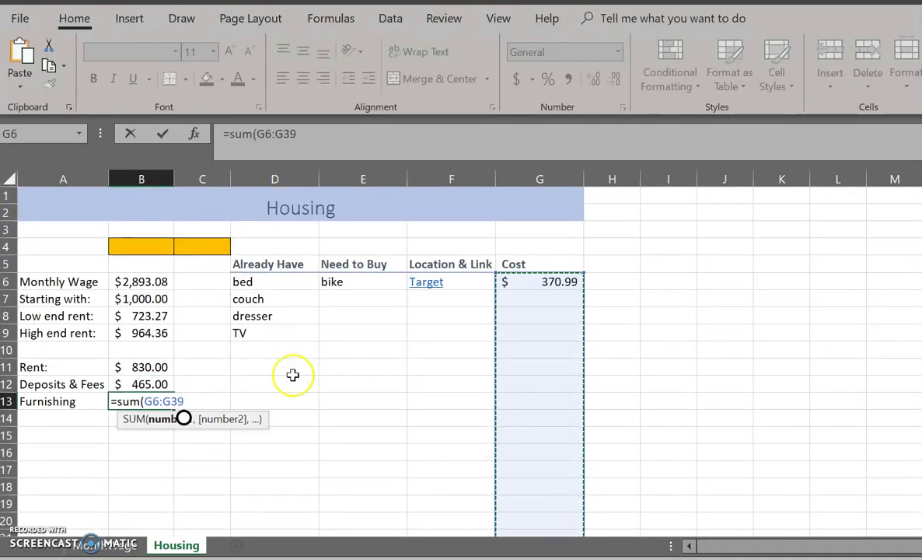
type(")")
key("Return")
left_click(147, 400)
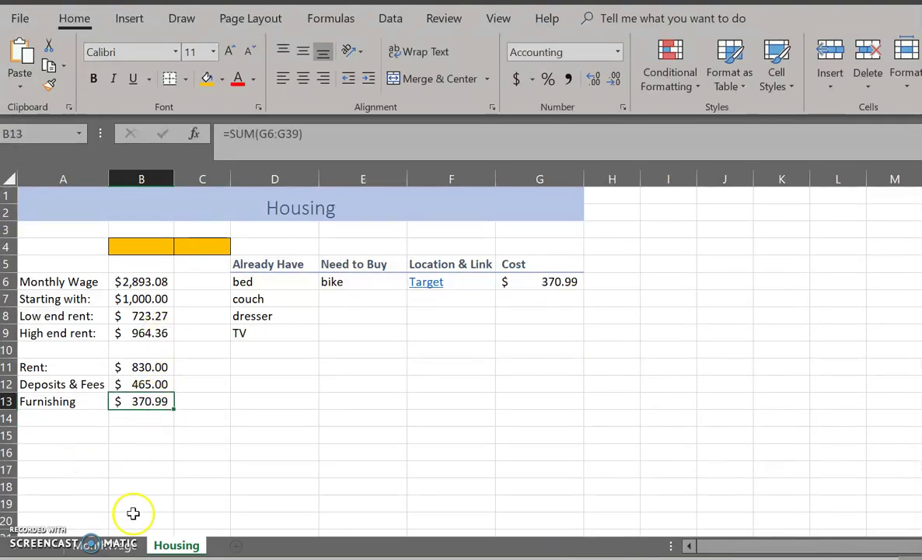
Label the orange cell B4 Money Leftover and auto-fit column B to the text.
left_click(141, 244)
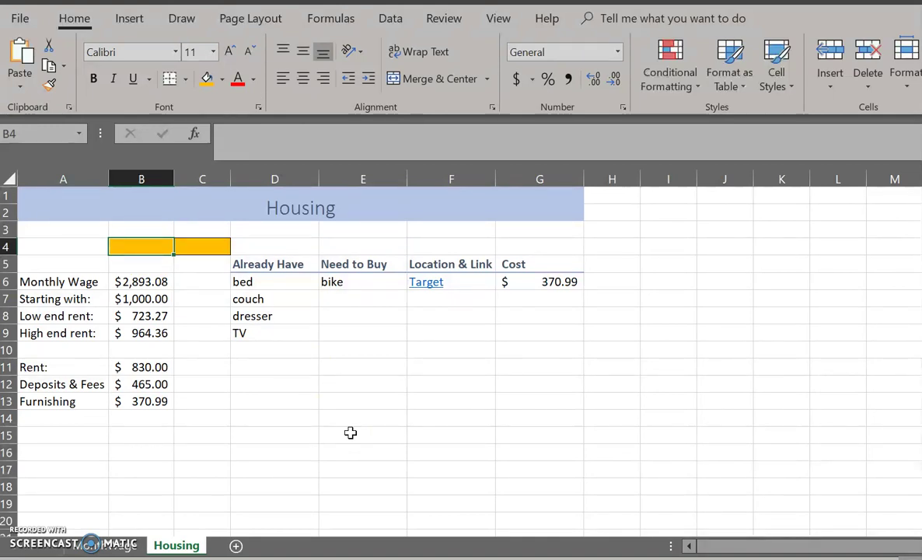
type("Money L")
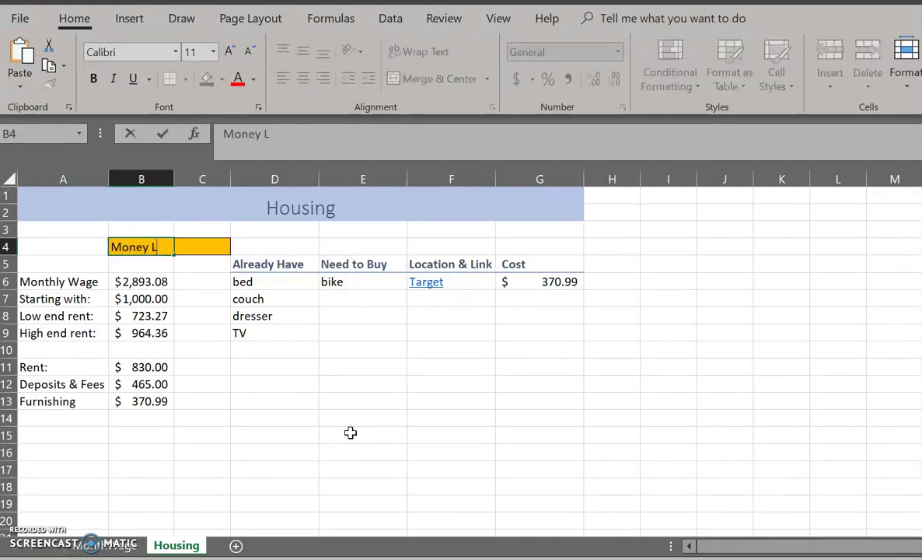
type("eftover")
key("Return")
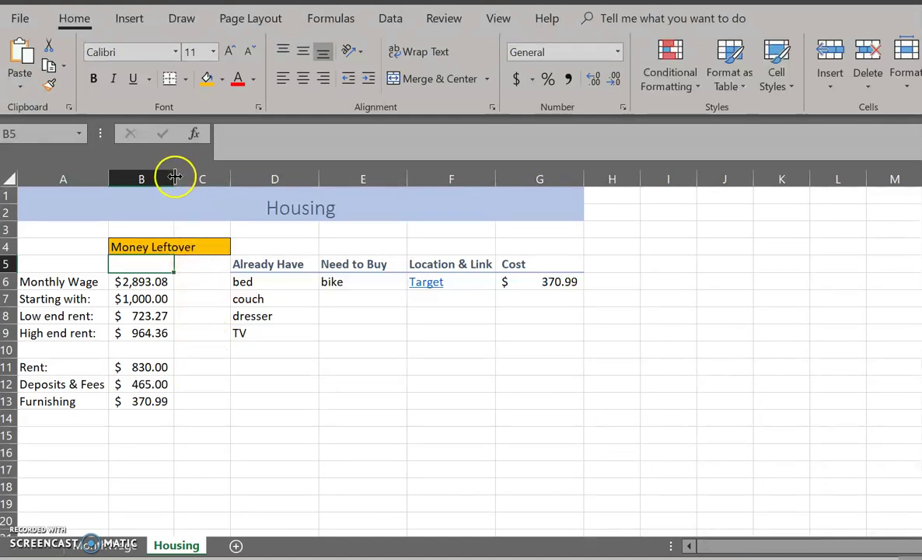
double_click(174, 177)
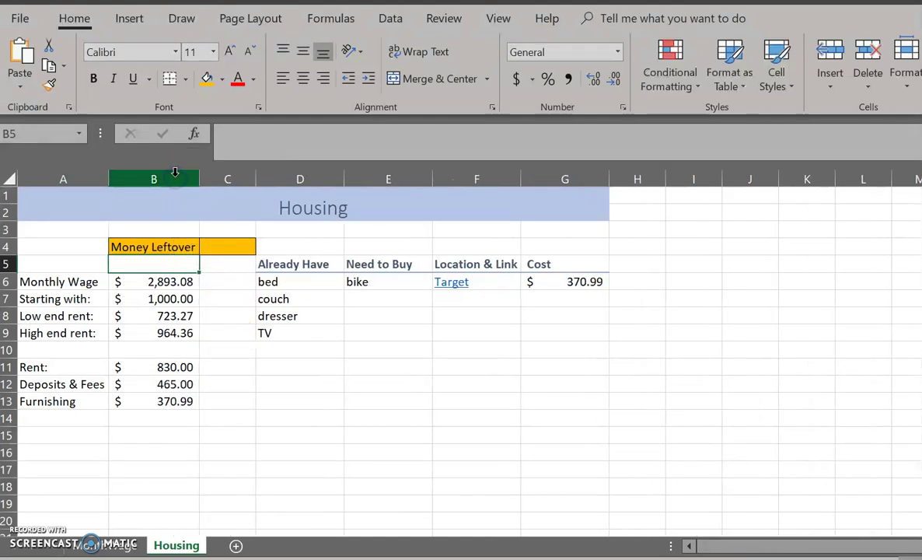
Calculate the money left over in C4 with the formula =B6+B7-B11-B12-B13.
left_click(227, 246)
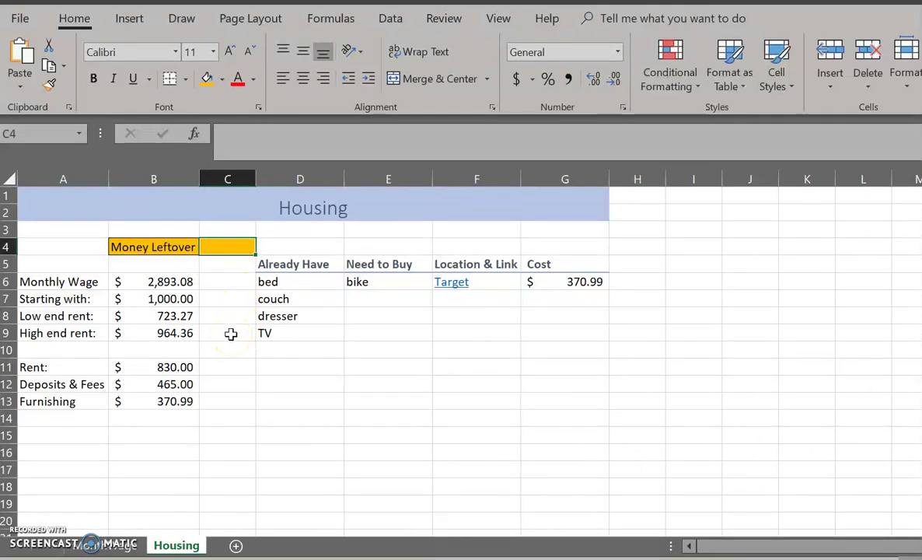
type("=")
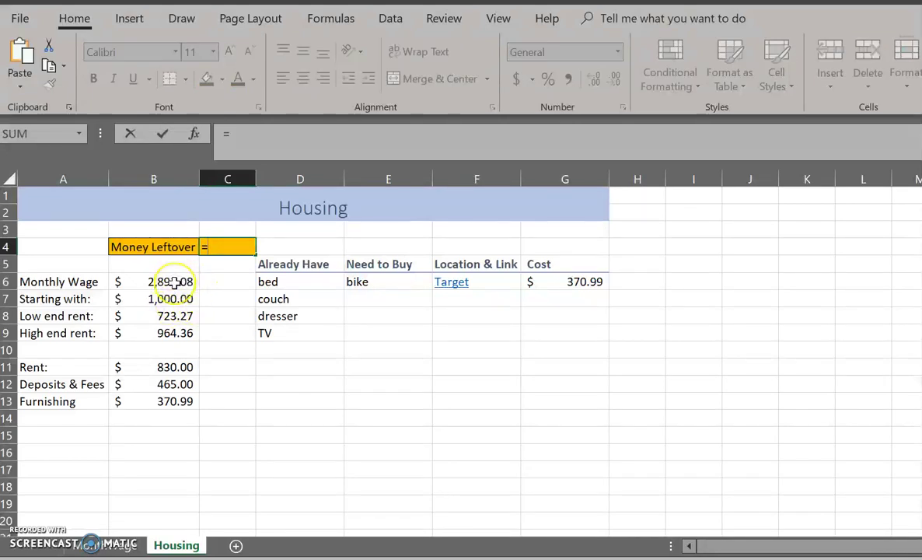
left_click(174, 282)
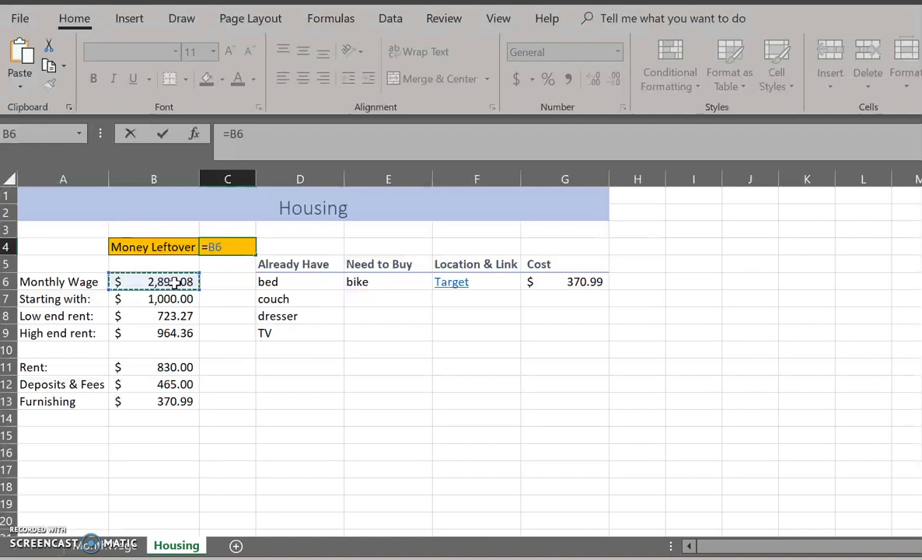
type("+")
left_click(157, 300)
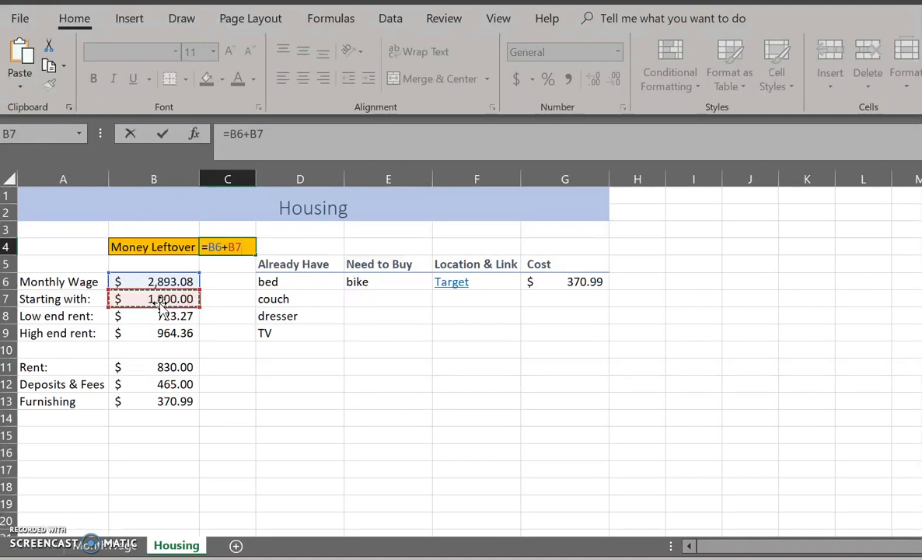
type("-")
left_click(148, 367)
type("-")
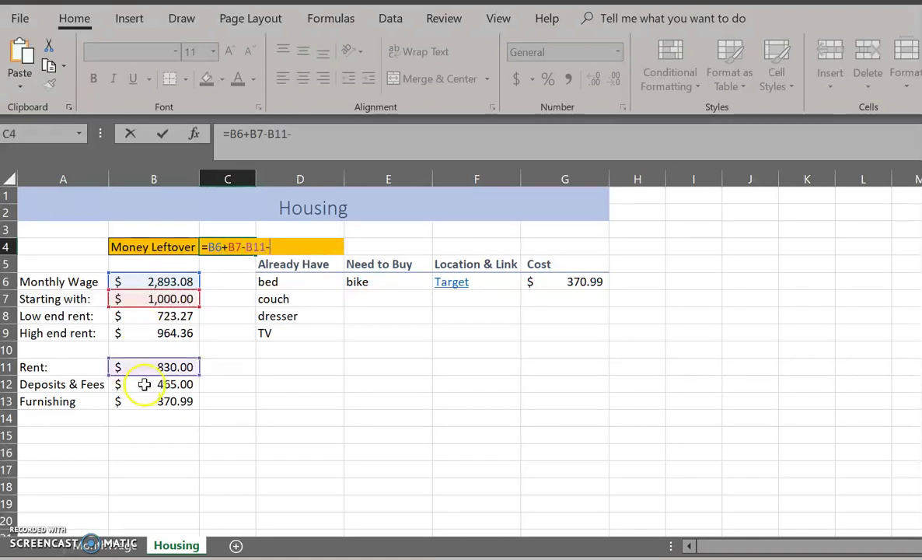
left_click(149, 384)
type("-")
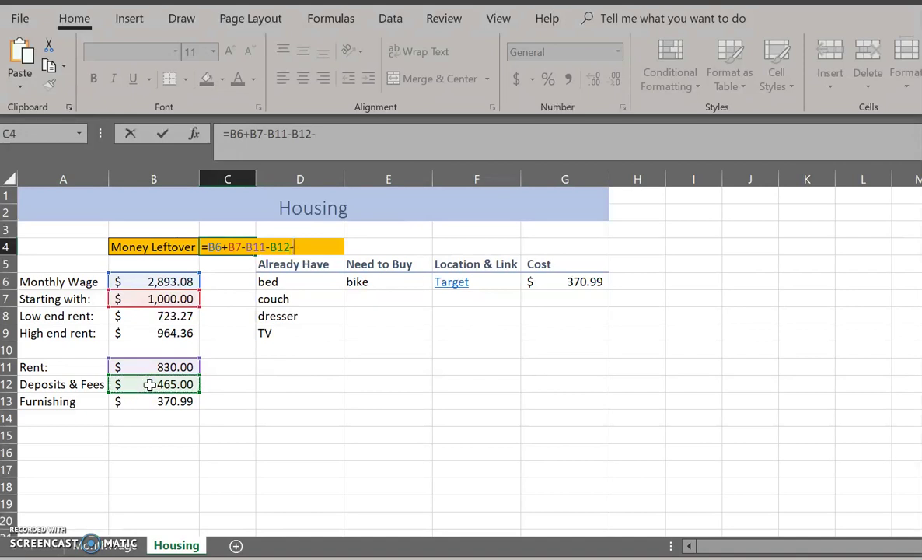
left_click(137, 401)
left_click(135, 401)
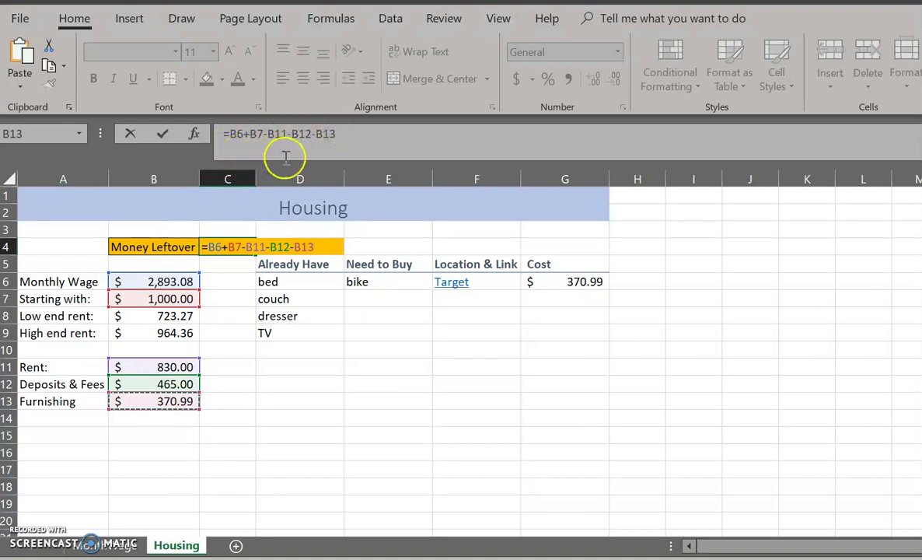
key("Return")
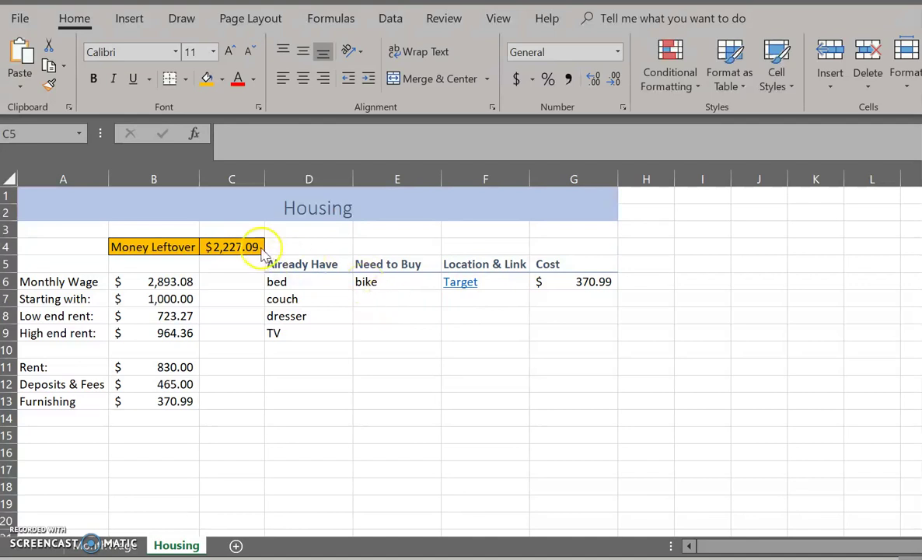
Add a car to the Need to Buy list in row 7, with Craigslist as location and a cost of 3000.
left_click(476, 296)
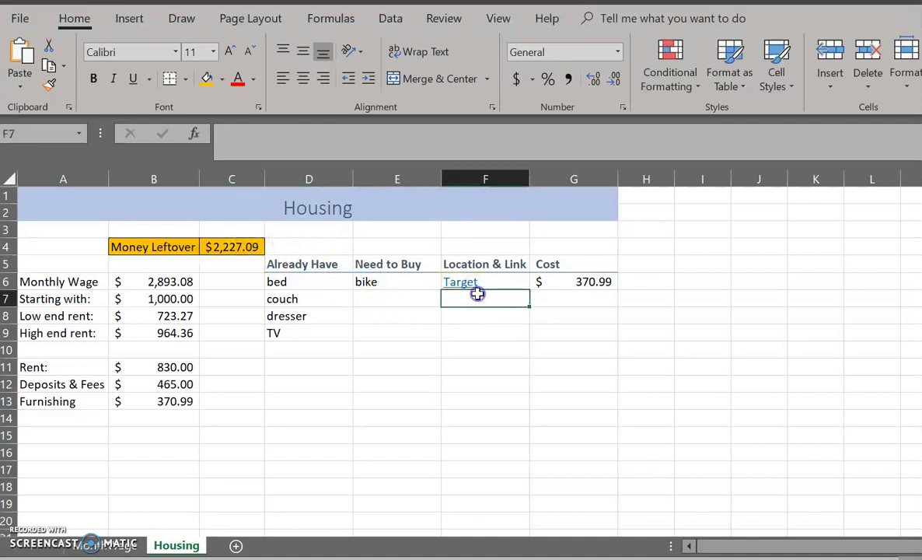
left_click(420, 301)
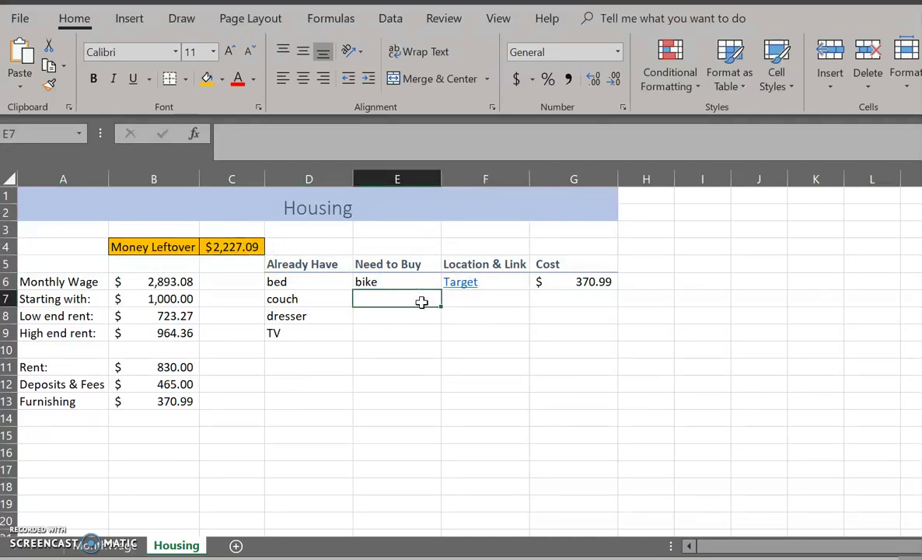
type("car")
key("Tab")
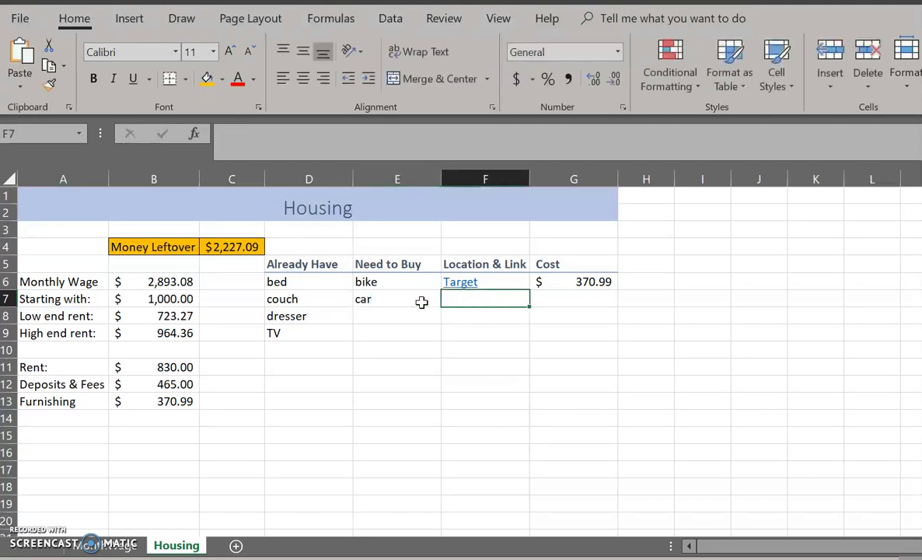
type("Craigslist")
key("Tab")
type("3000")
key("Return")
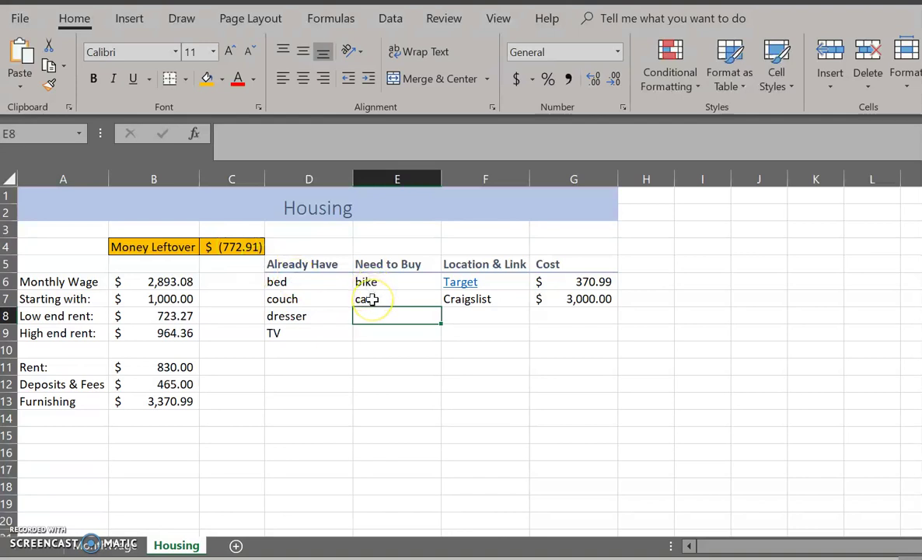
Clear the car entry with its location and cost from row 7 of the Need to Buy list.
left_click_drag(372, 299, 597, 304)
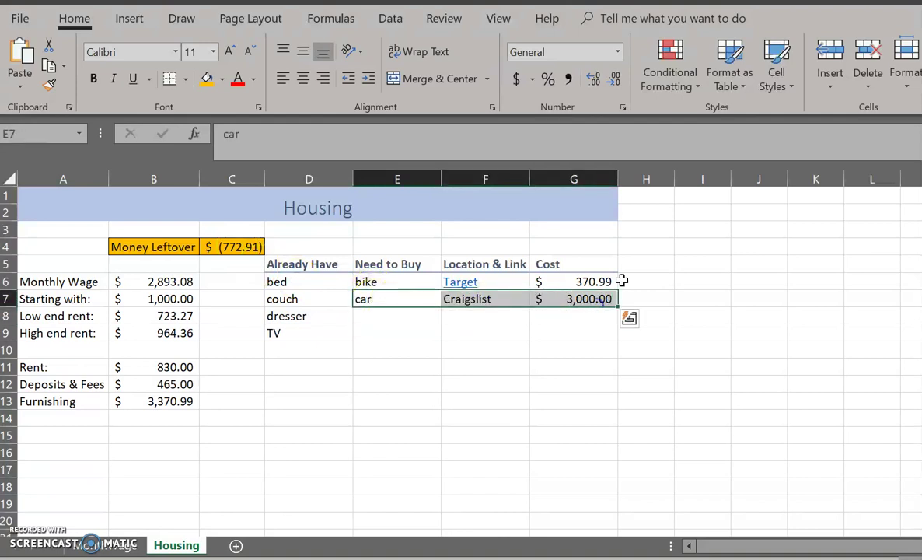
key("Delete")
left_click(640, 317)
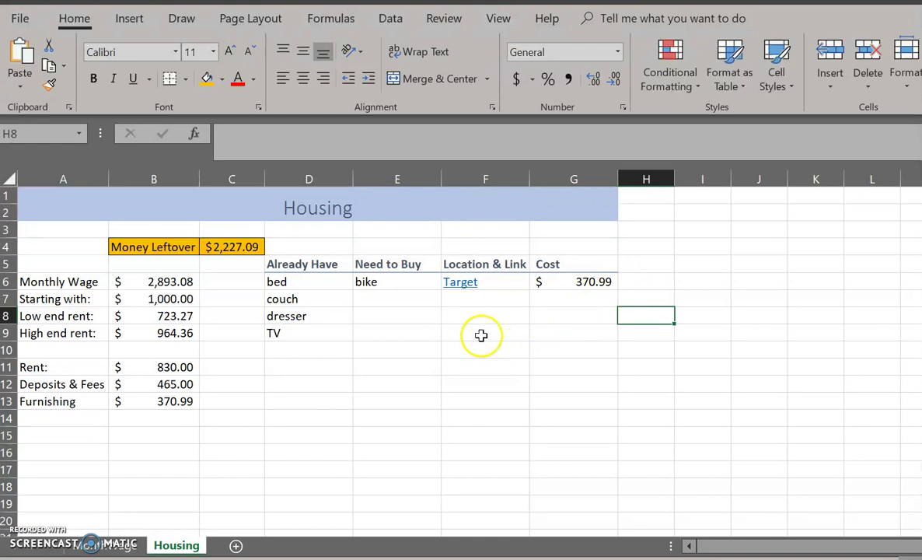
Add a page header with YOUR NAME in the center section and PART 2 DUE DATE in the right section.
left_click(128, 26)
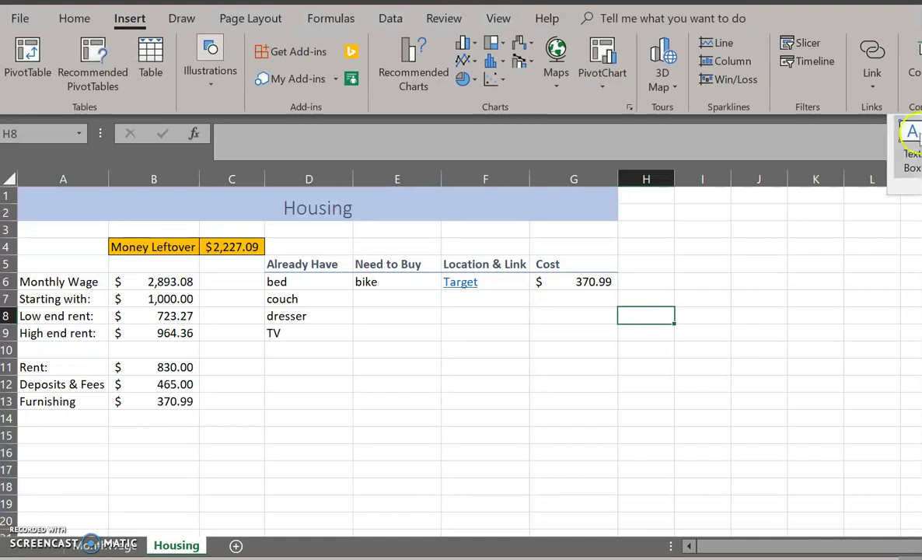
left_click(905, 189)
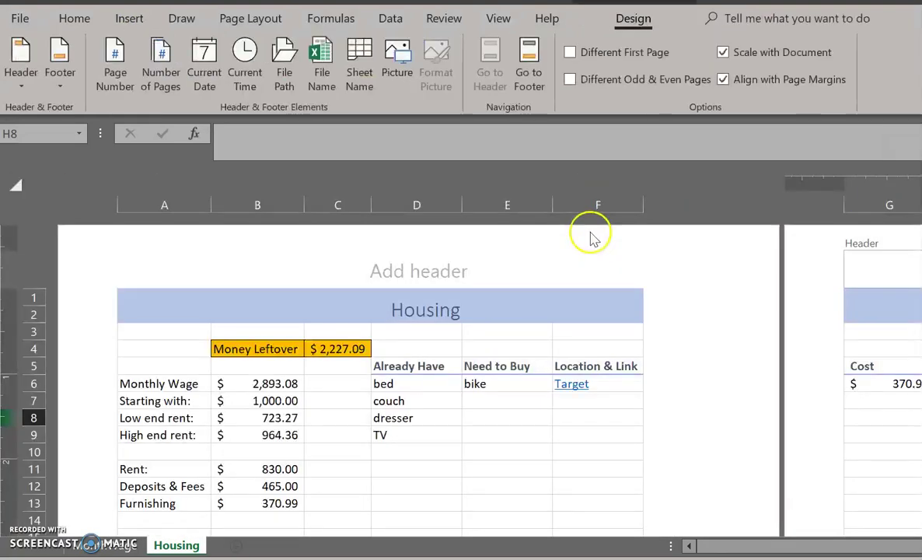
left_click(413, 266)
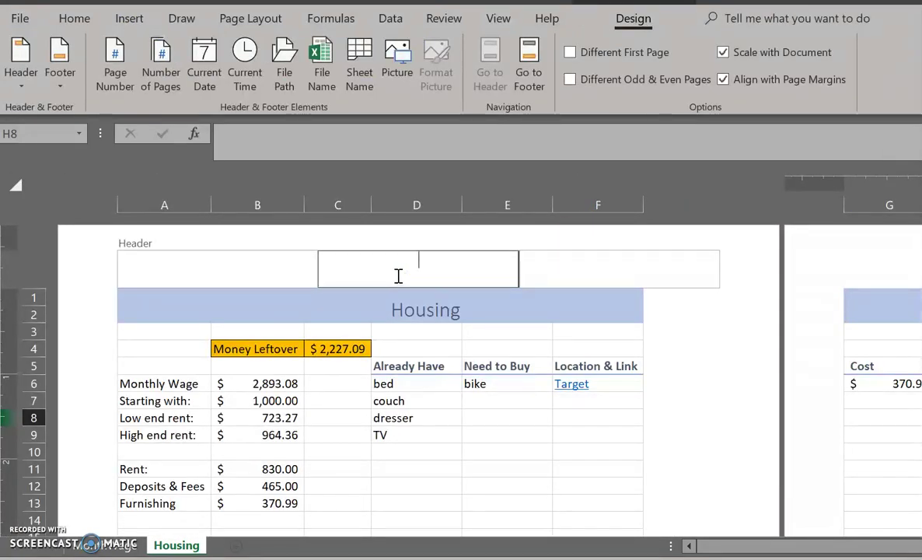
type("YOUR NAME")
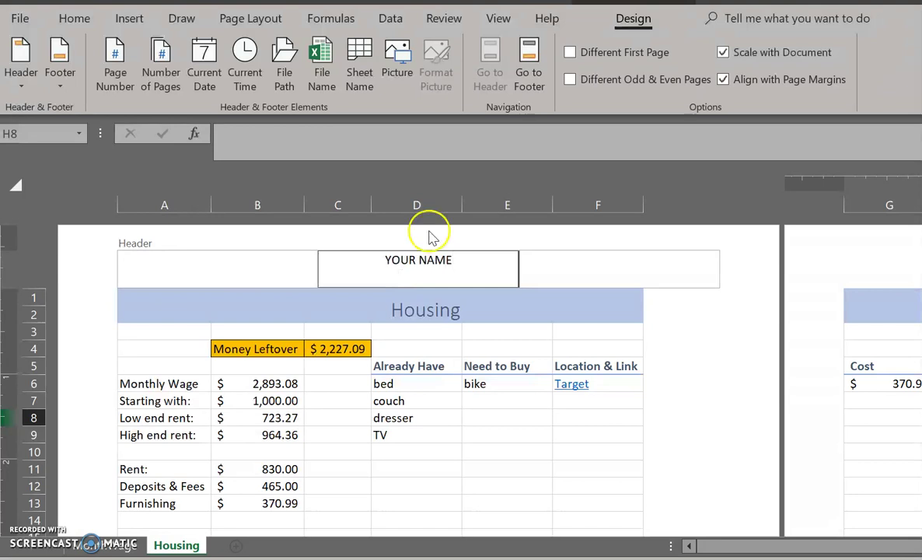
left_click(641, 271)
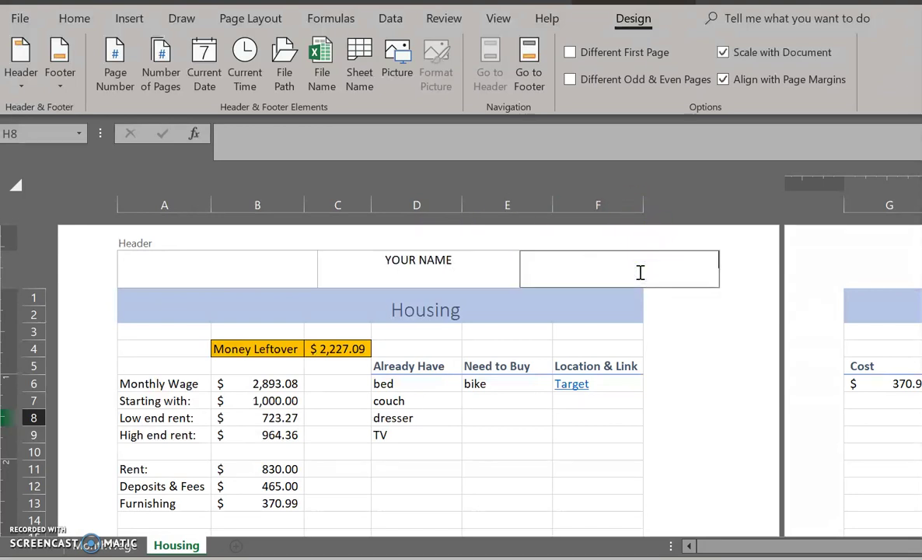
type("PART 2 DUE DATE")
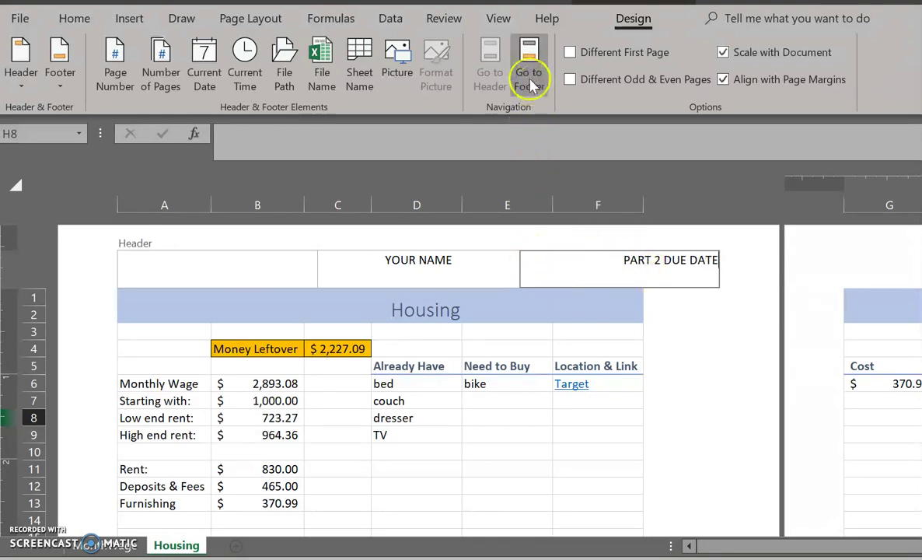
Add a page footer with the file name field in the left section and the sheet name field in the right section.
left_click(529, 78)
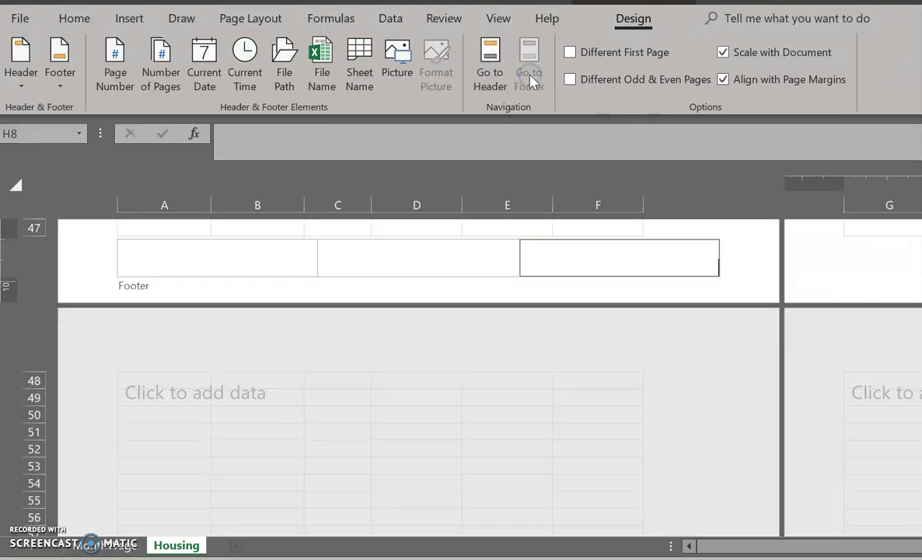
left_click(220, 261)
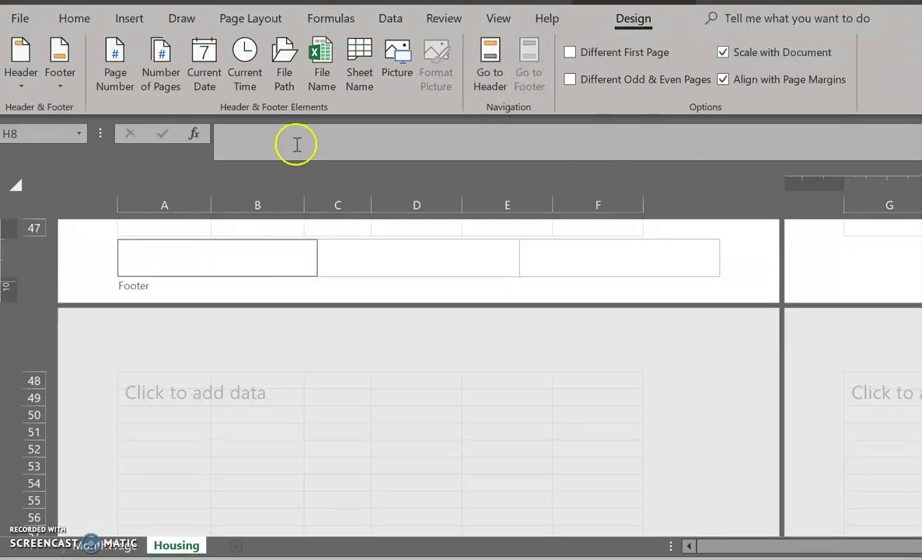
left_click(323, 81)
left_click(587, 266)
left_click(356, 72)
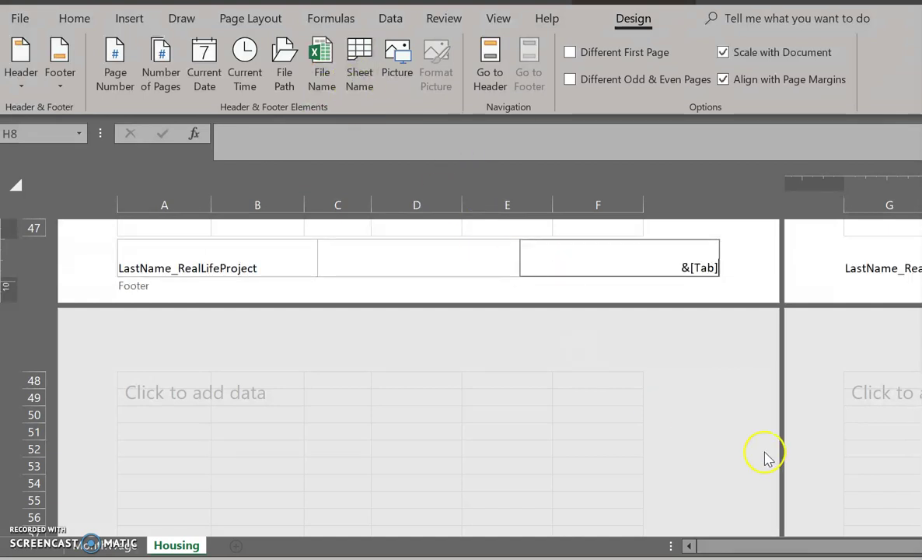
left_click(500, 223)
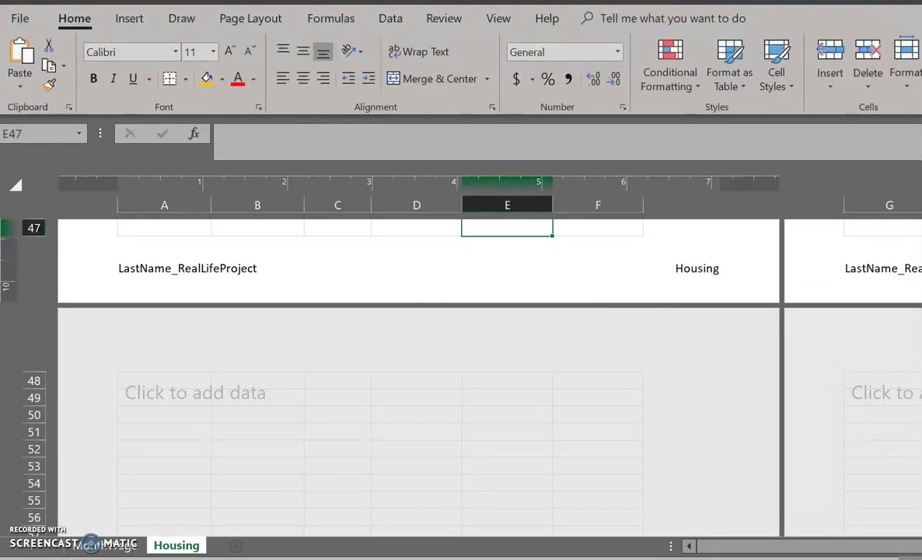
Return the Housing sheet to Normal view and select the merged title cell A1.
left_click(766, 536)
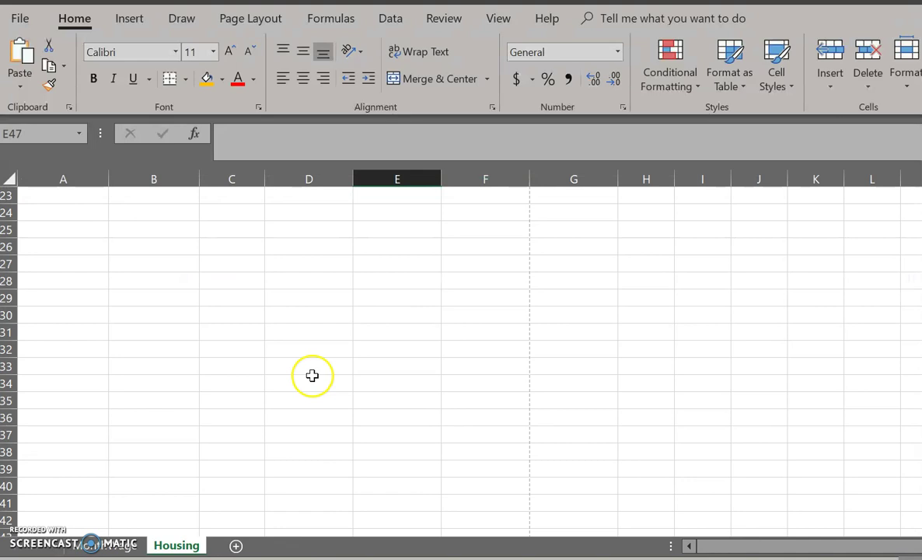
scroll(311, 376, "up", 7)
left_click(125, 209)
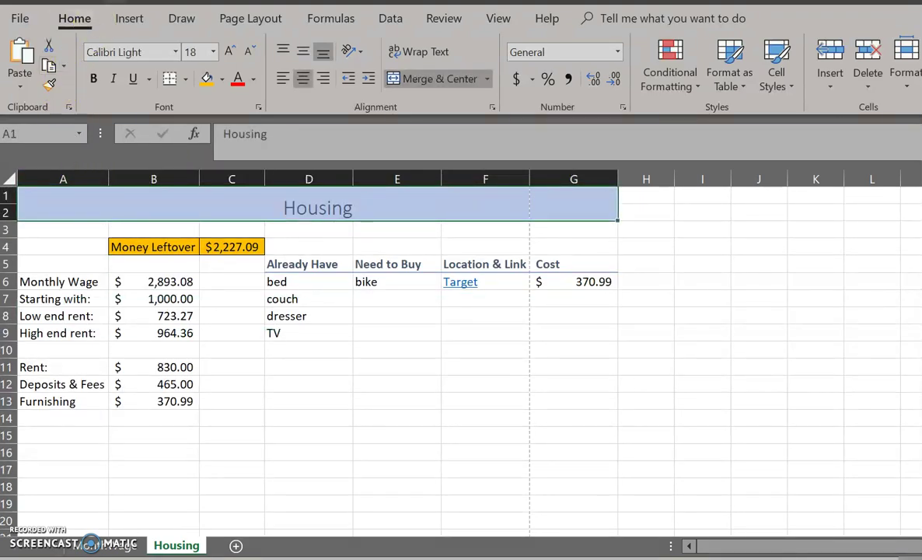